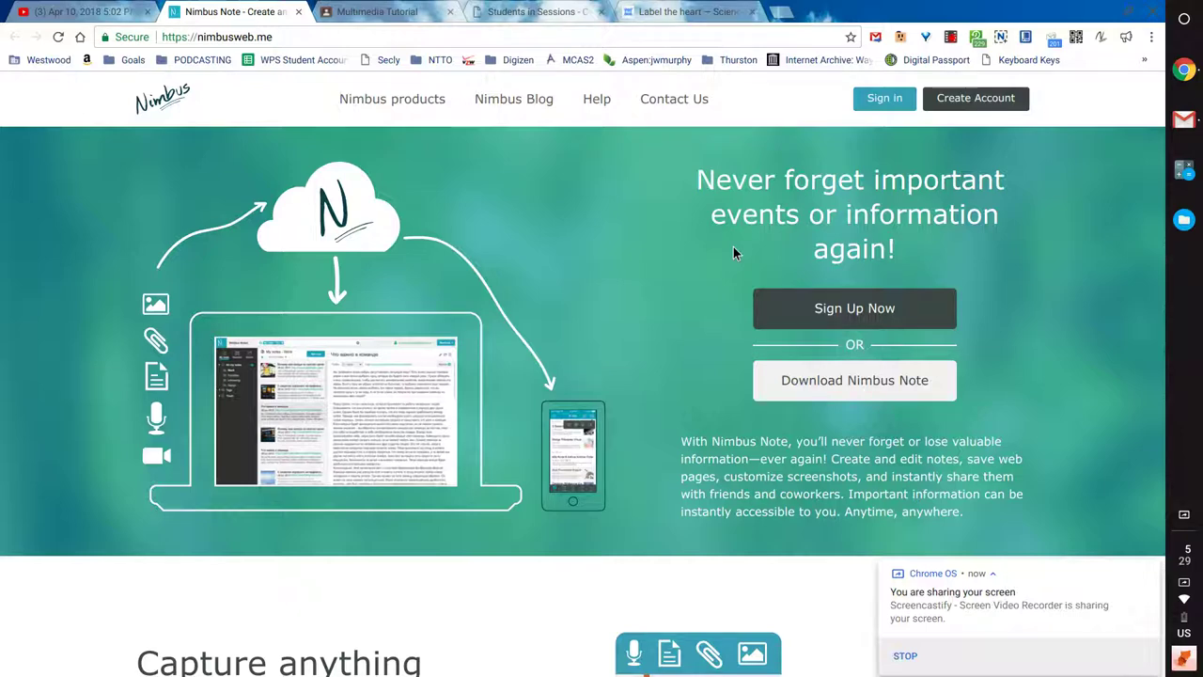
Open the Multimedia Tutorial assignment and show its Docs, Slides, Sheets, Drawings create list.
{"action": "left_click", "coordinate": [381, 15]}
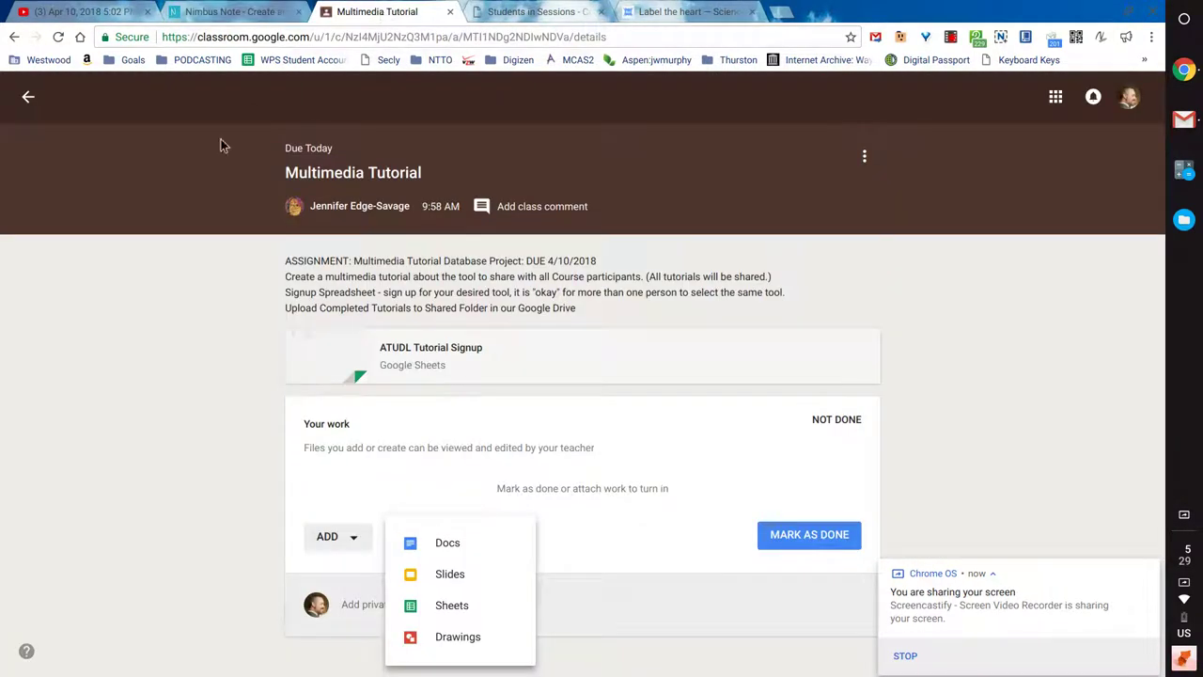
{"action": "left_click", "coordinate": [121, 278]}
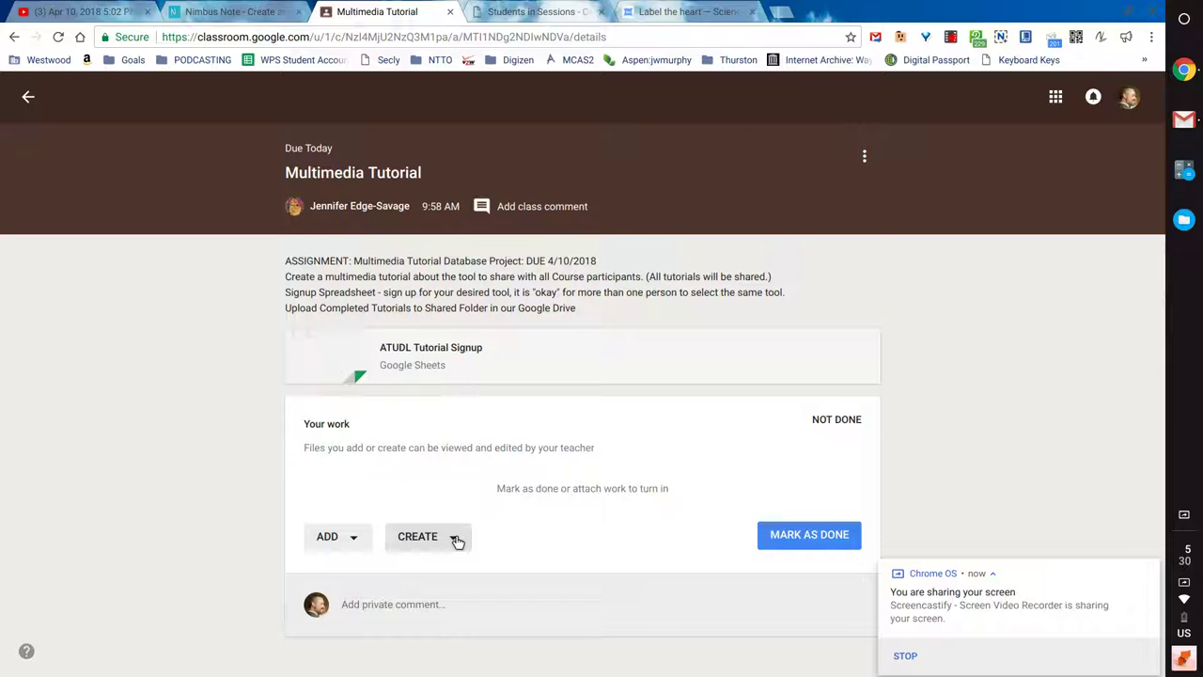
{"action": "left_click", "coordinate": [451, 541]}
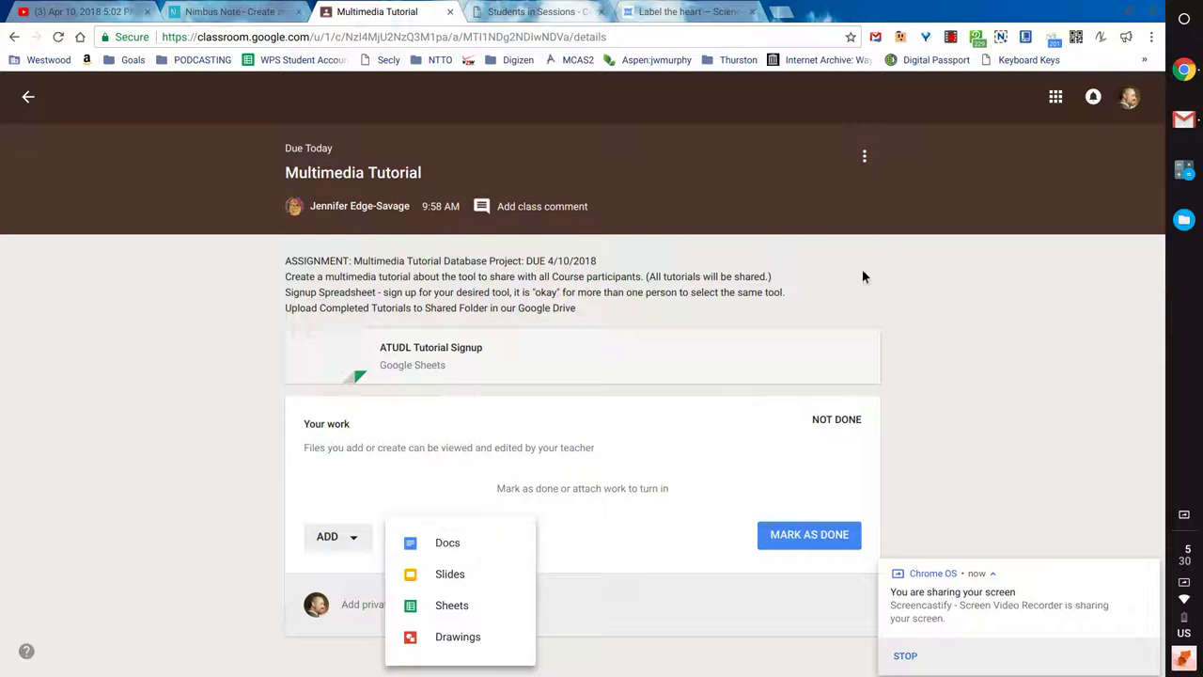
Capture the visible part of the Classroom assignment page with Nimbus.
{"action": "left_click", "coordinate": [1002, 38]}
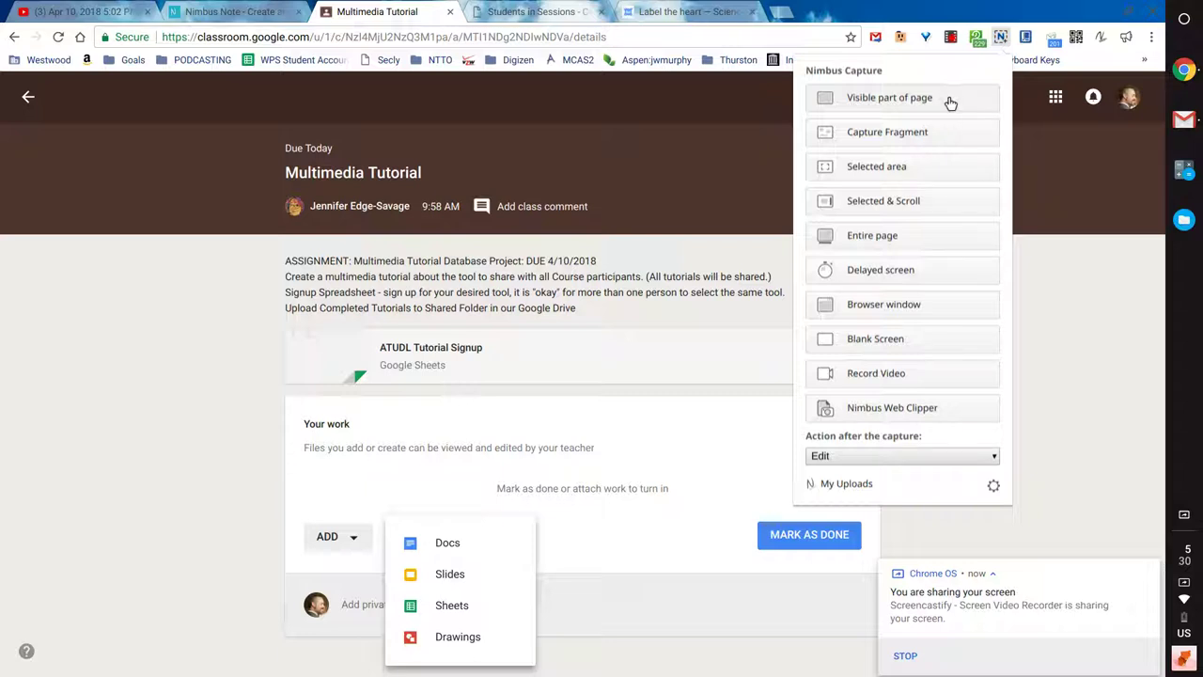
{"action": "left_click", "coordinate": [950, 102]}
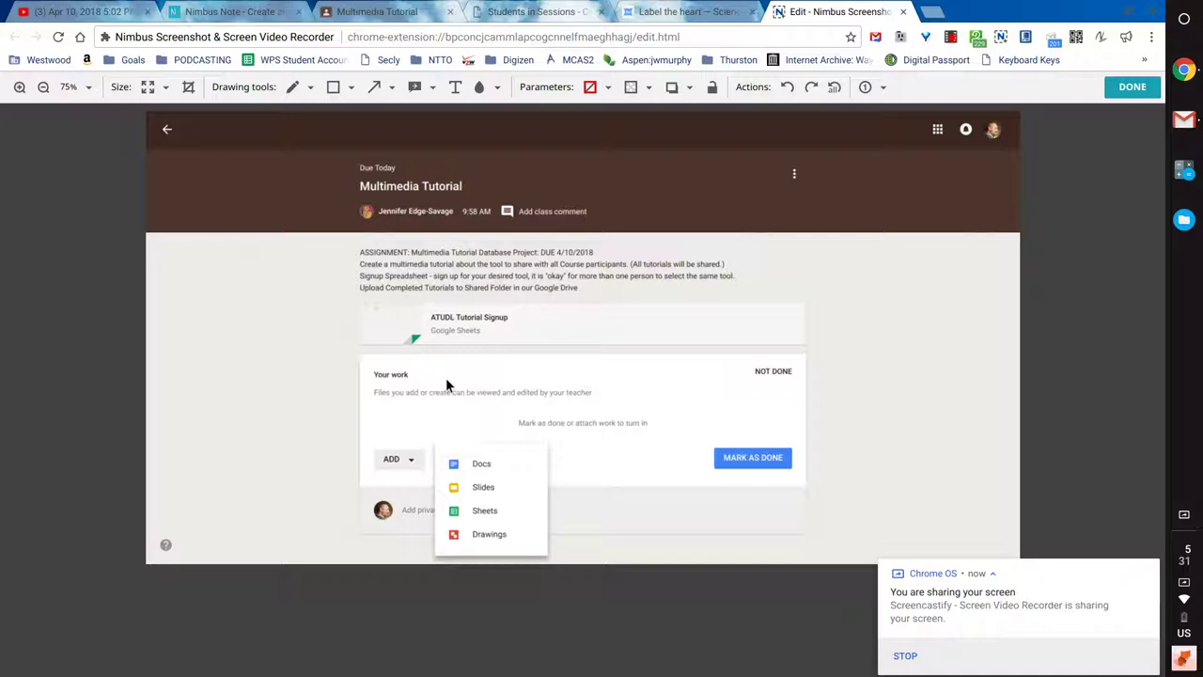
Draw a red arrow to Docs and add the two-line caption 'Click "Create" then choose "Drawings"'.
{"action": "left_click", "coordinate": [374, 87]}
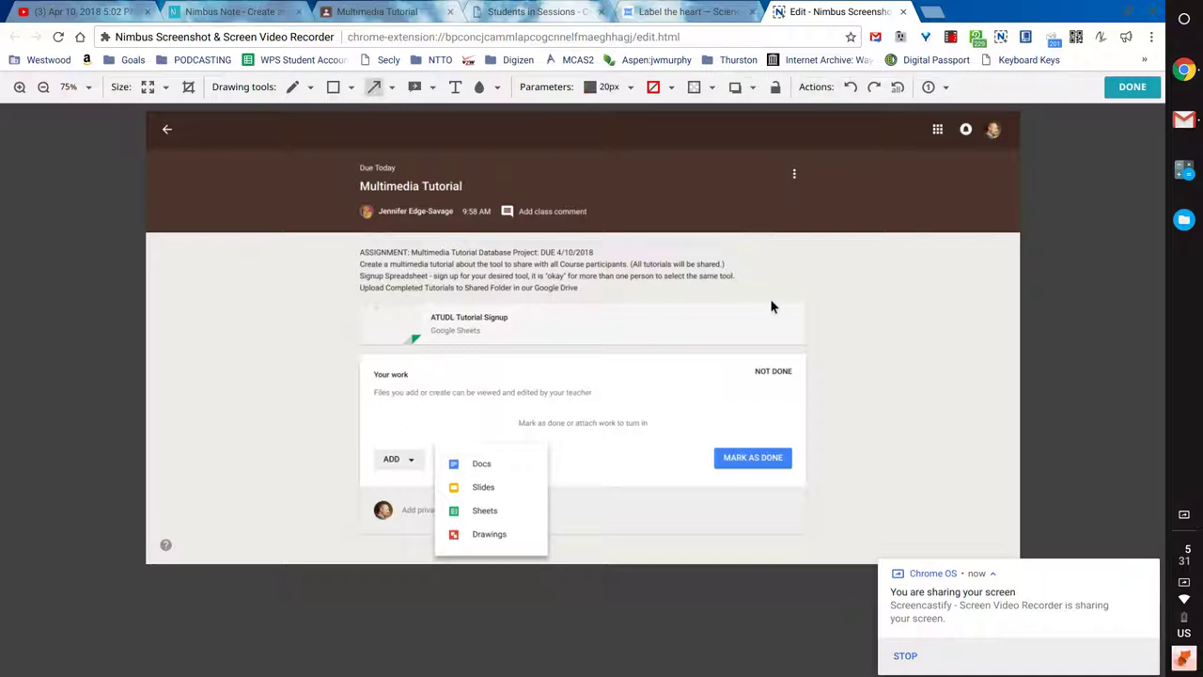
{"action": "left_click_drag", "start_coordinate": [814, 291], "coordinate": [510, 463]}
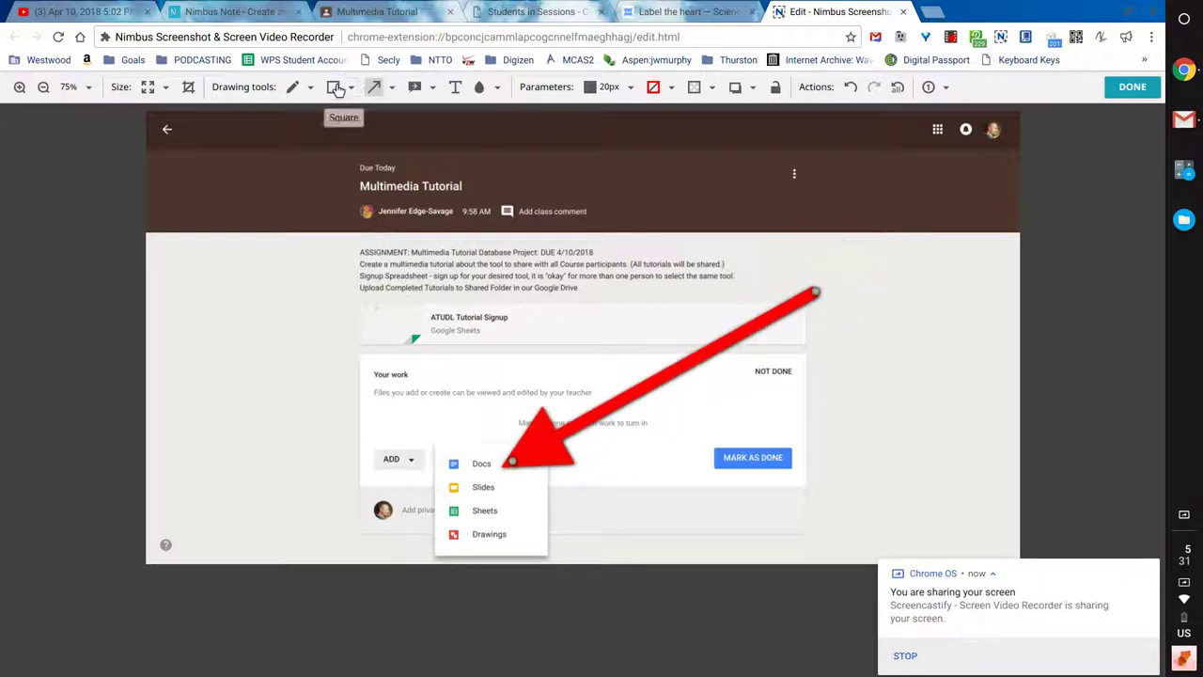
{"action": "left_click", "coordinate": [454, 87]}
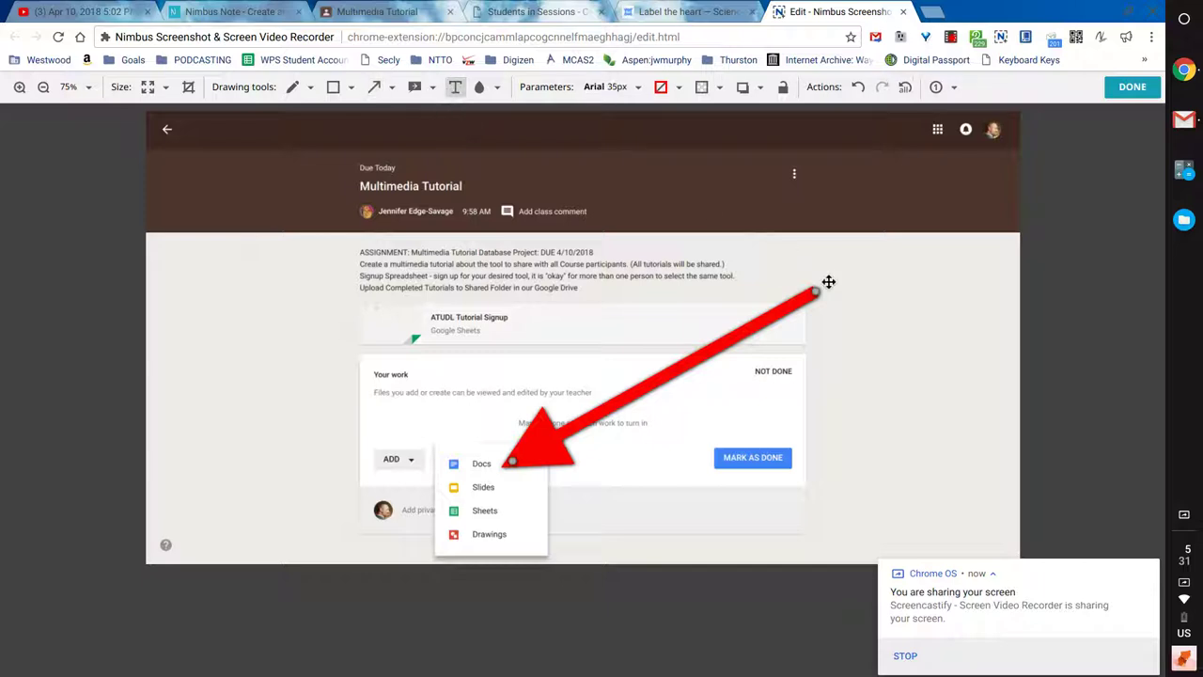
{"action": "left_click", "coordinate": [827, 283]}
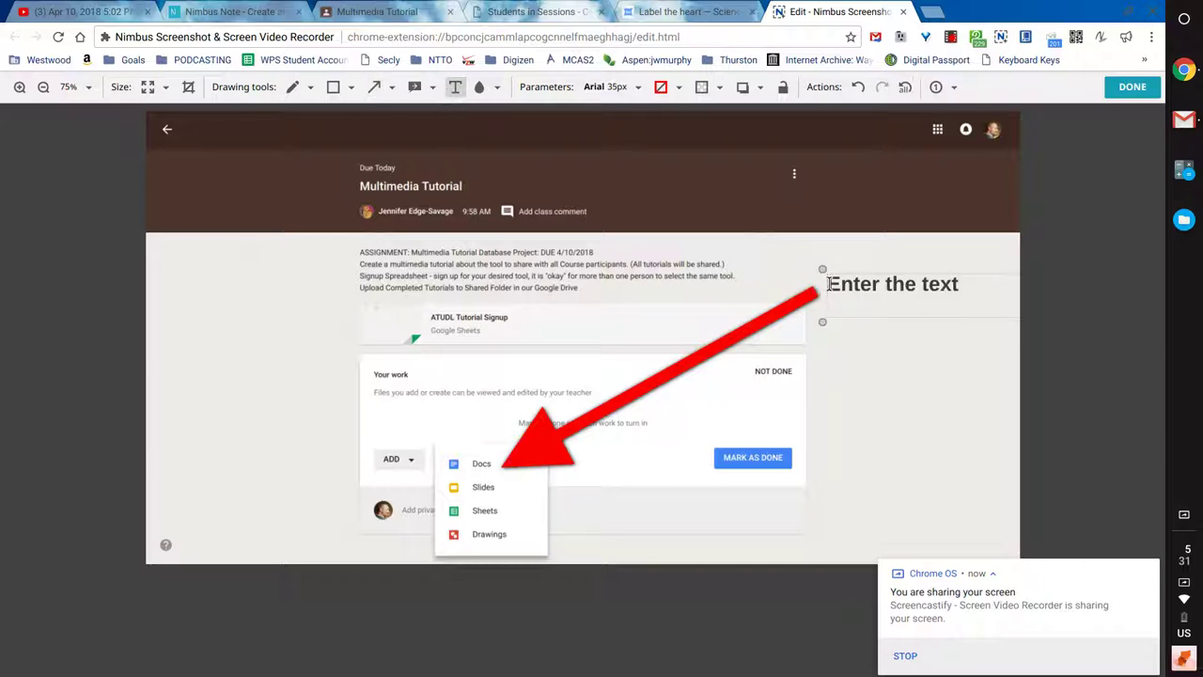
{"action": "type", "text": "Click \"Cr"}
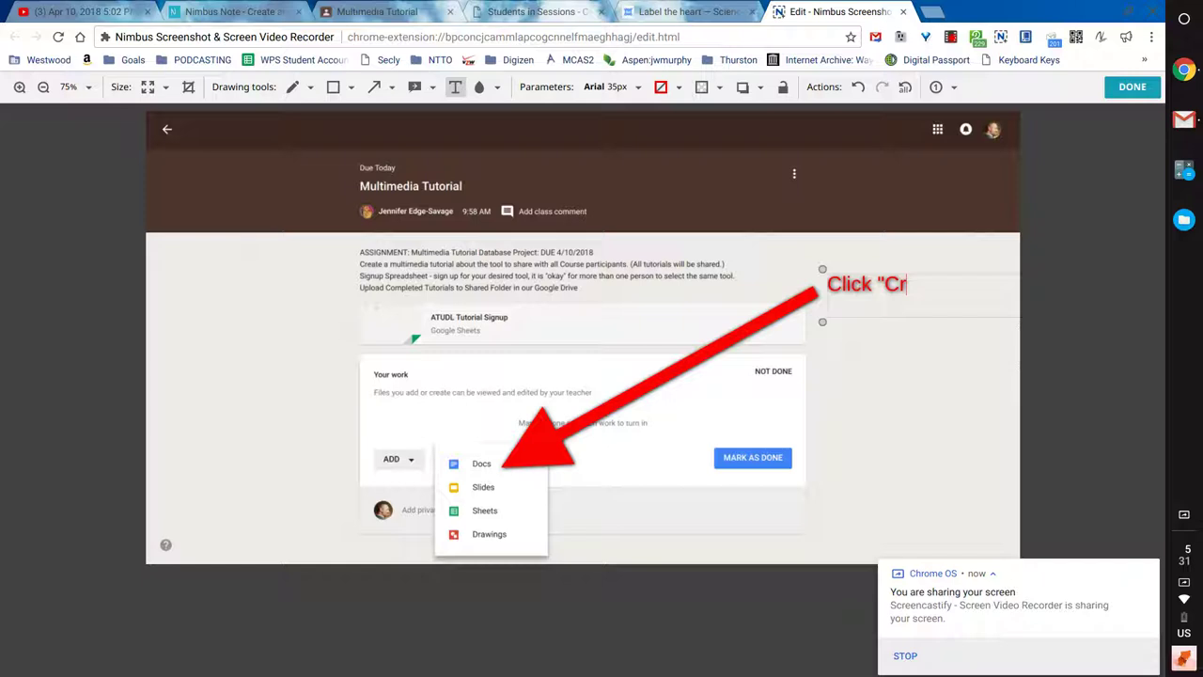
{"action": "type", "text": "eate\" then cho"}
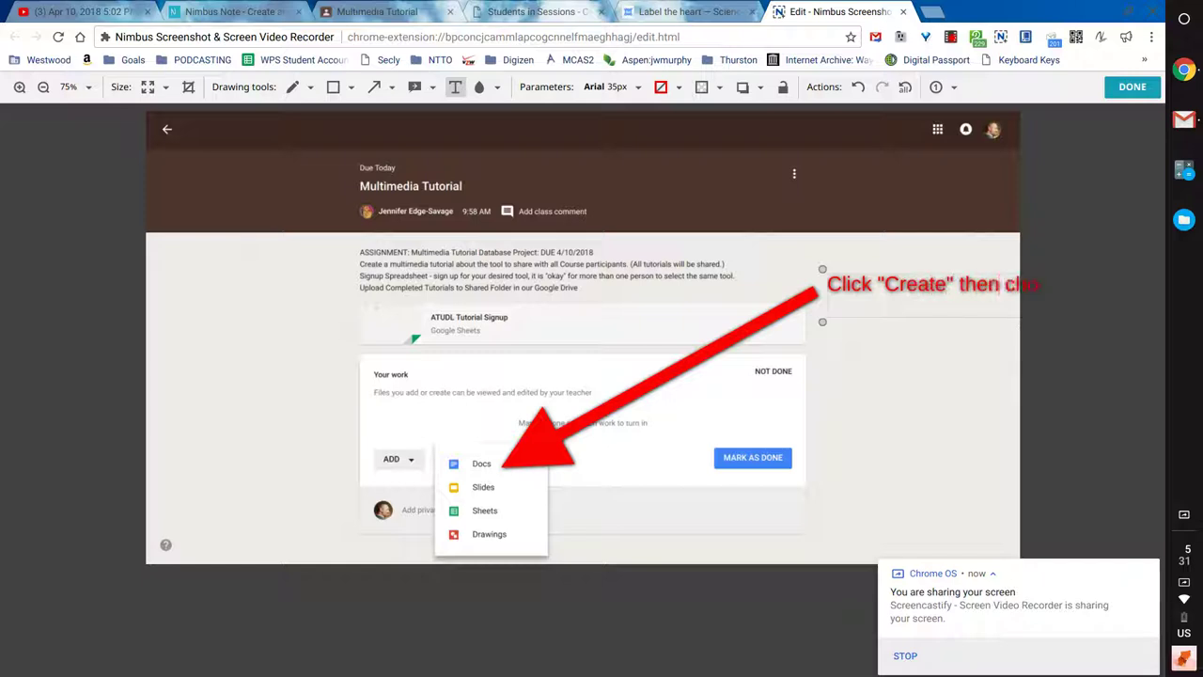
{"action": "type", "text": "ose \"Drawings"}
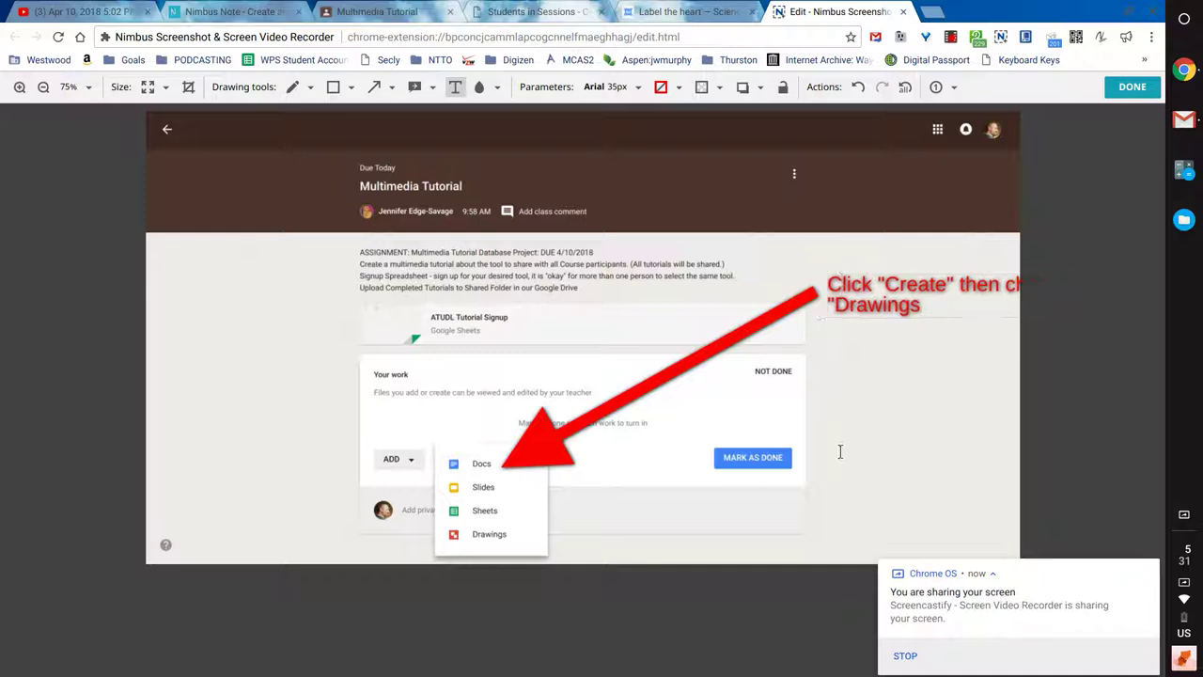
{"action": "left_click", "coordinate": [843, 295]}
{"action": "left_click_drag", "start_coordinate": [857, 297], "coordinate": [726, 283]}
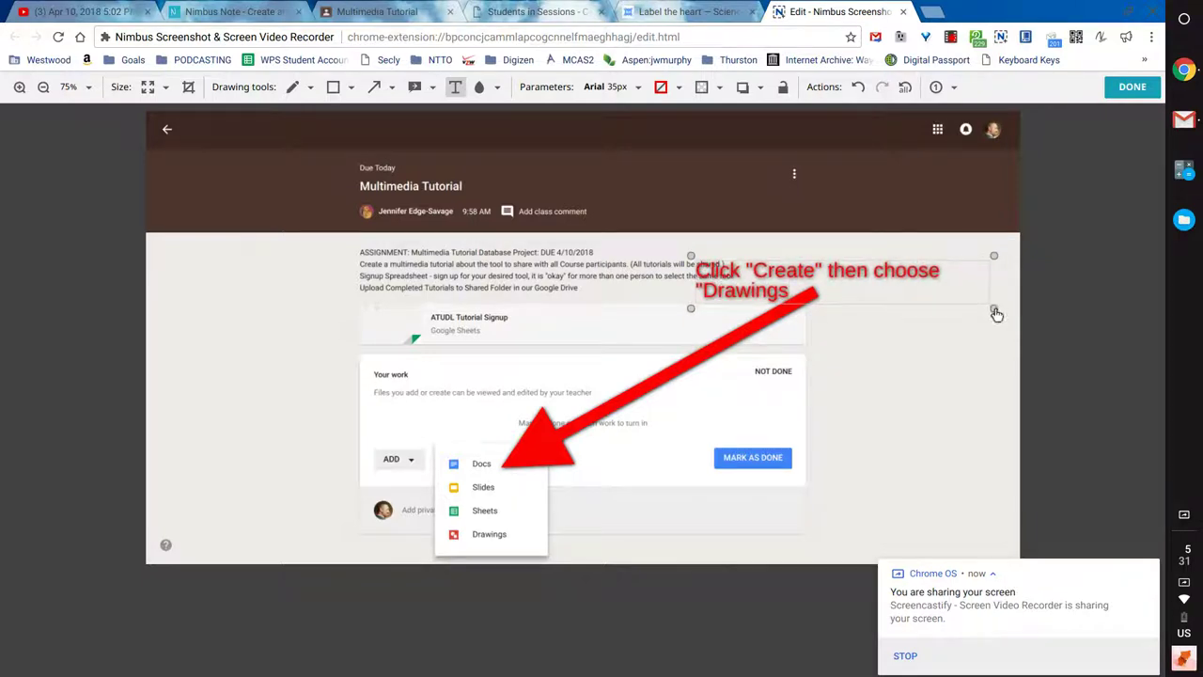
{"action": "left_click_drag", "start_coordinate": [994, 308], "coordinate": [885, 306]}
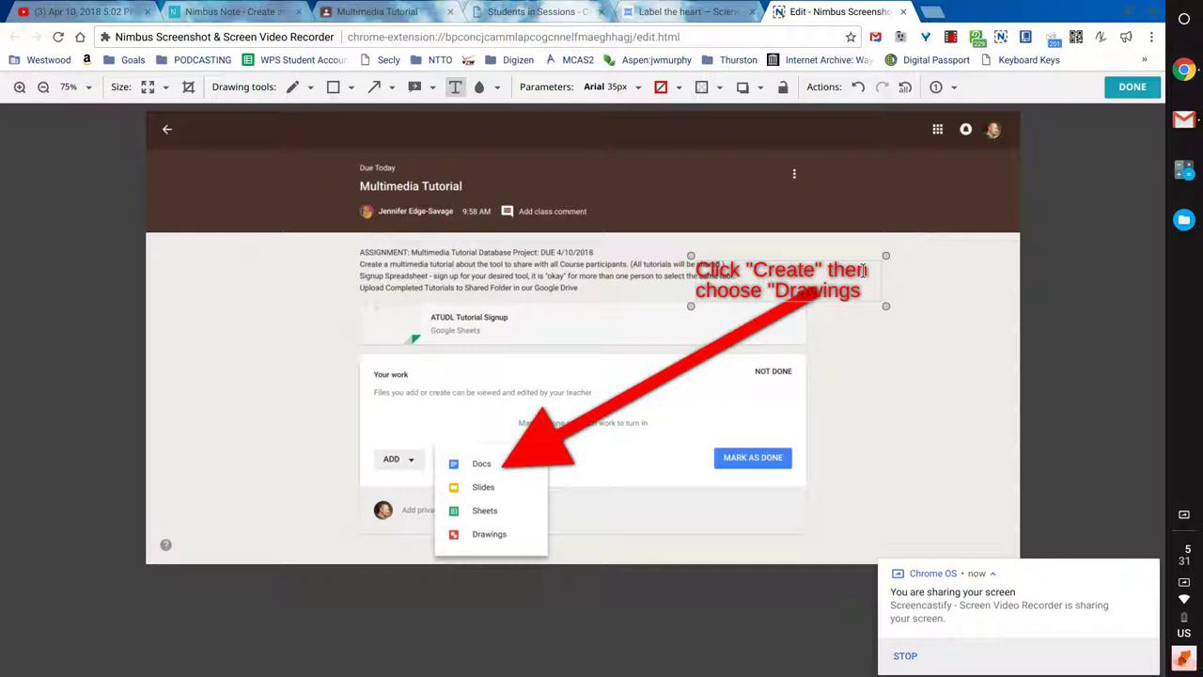
{"action": "left_click_drag", "start_coordinate": [818, 265], "coordinate": [938, 249]}
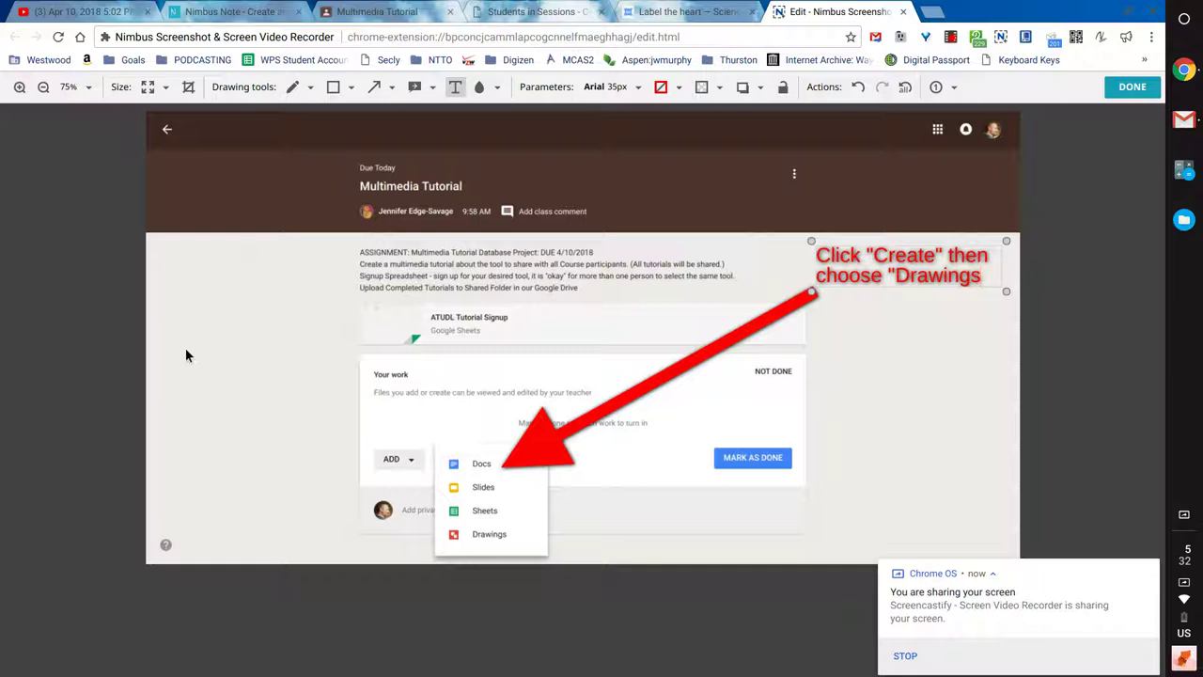
Show Students in Sessions with the 'wit' session picker open, then start a Nimbus capture.
{"action": "left_click", "coordinate": [493, 13]}
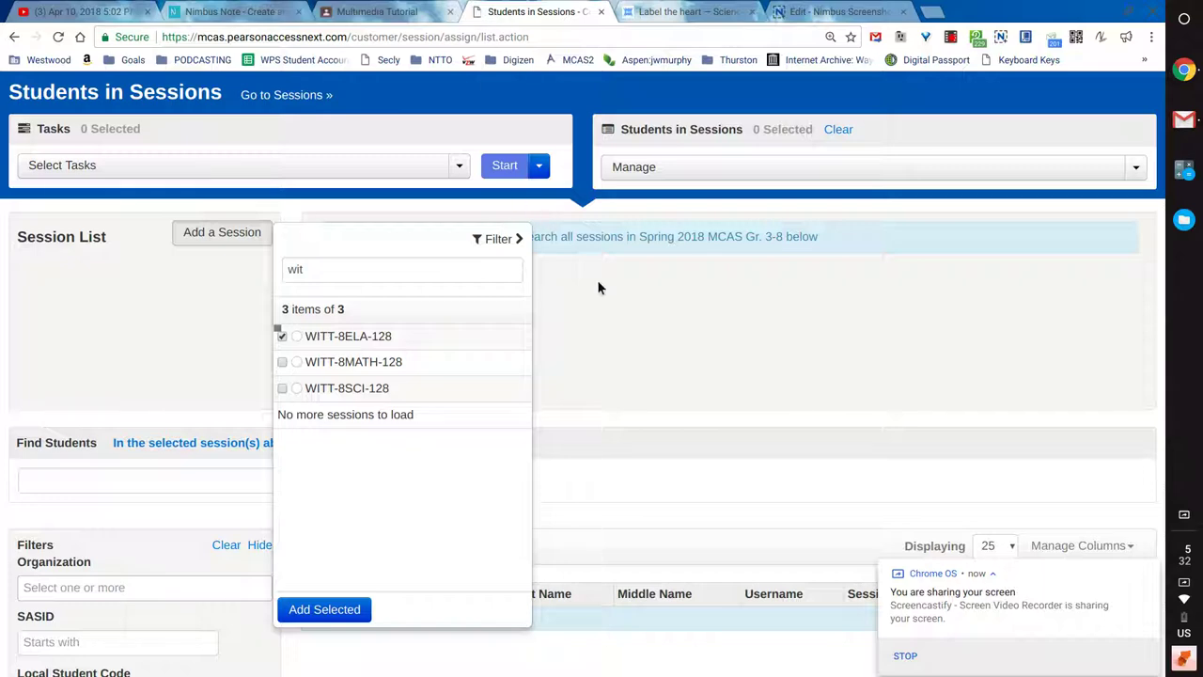
{"action": "left_click", "coordinate": [596, 279]}
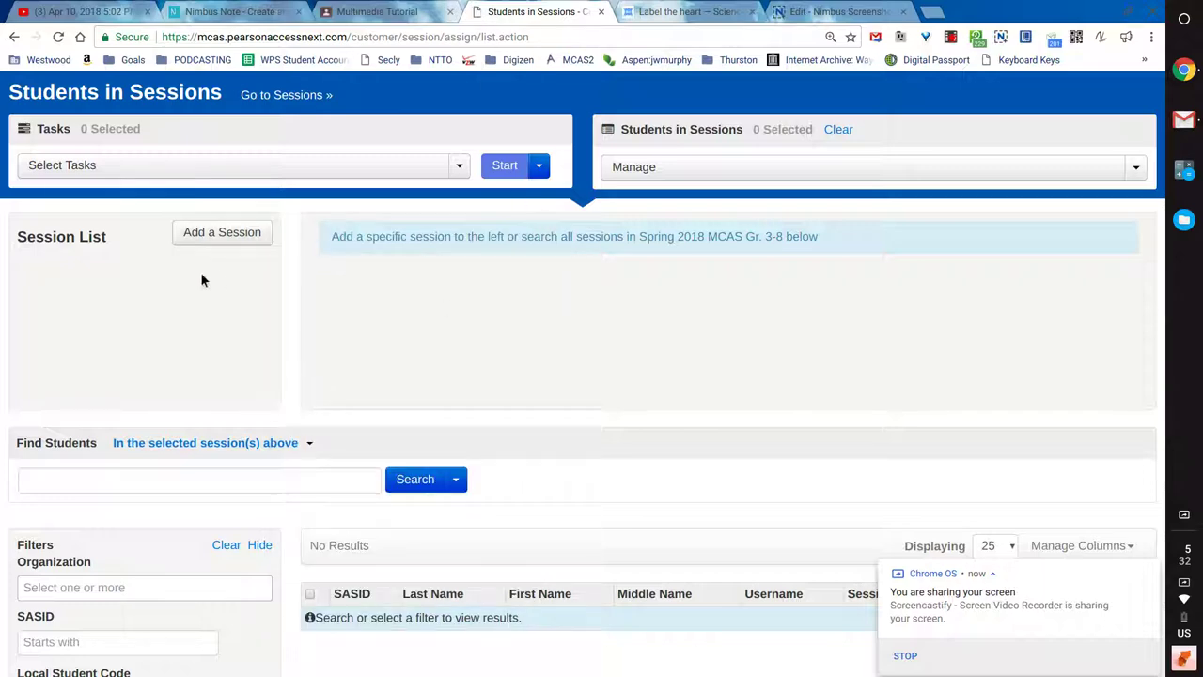
{"action": "left_click", "coordinate": [243, 241]}
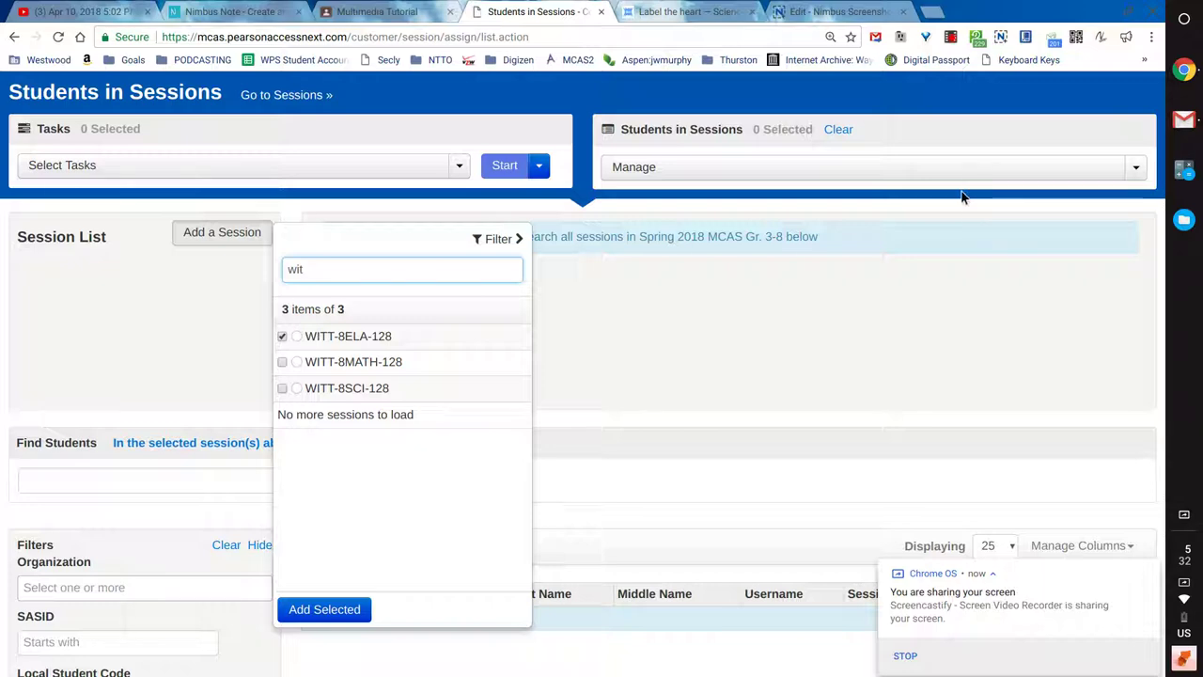
{"action": "left_click", "coordinate": [1000, 39]}
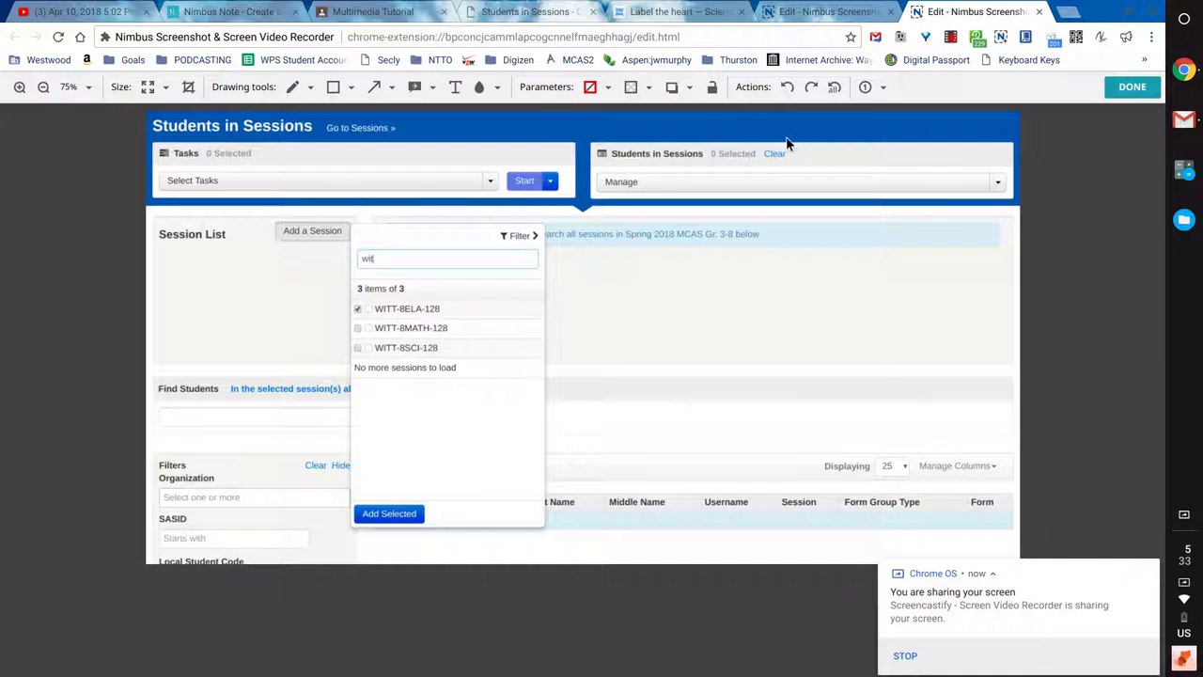
Place numbered marker 1 beside Add a Session and marker 2 at the search box's end.
{"action": "left_click", "coordinate": [866, 89]}
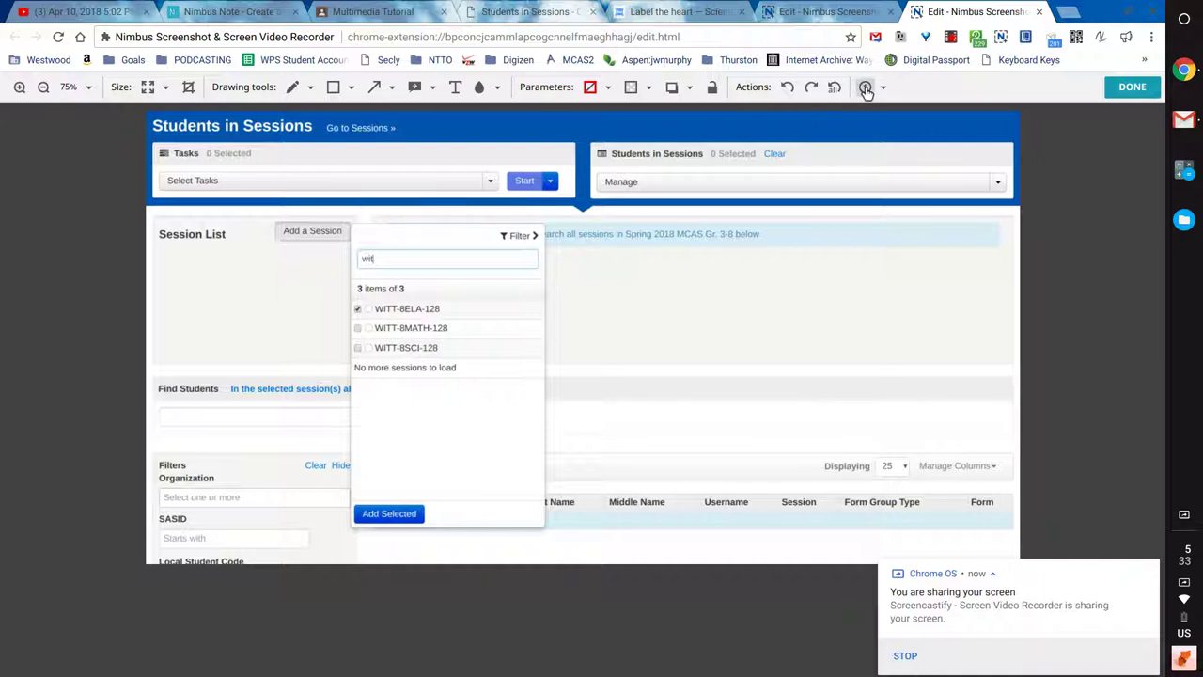
{"action": "left_click", "coordinate": [266, 231]}
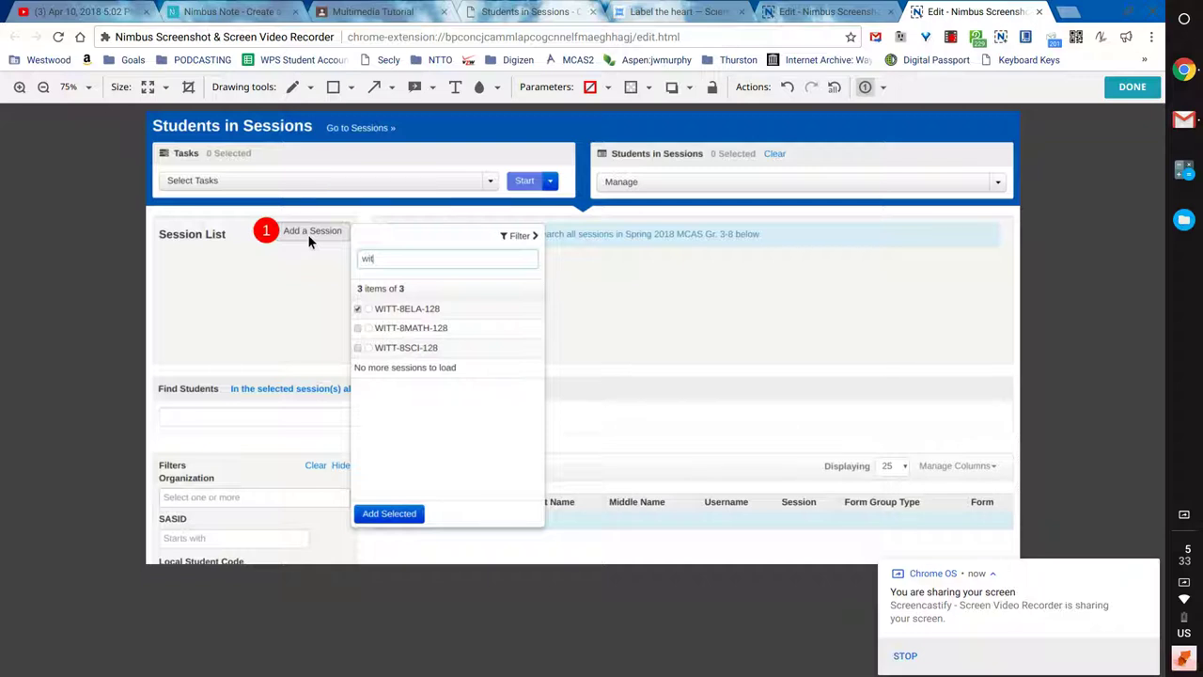
{"action": "left_click_drag", "start_coordinate": [267, 240], "coordinate": [270, 229]}
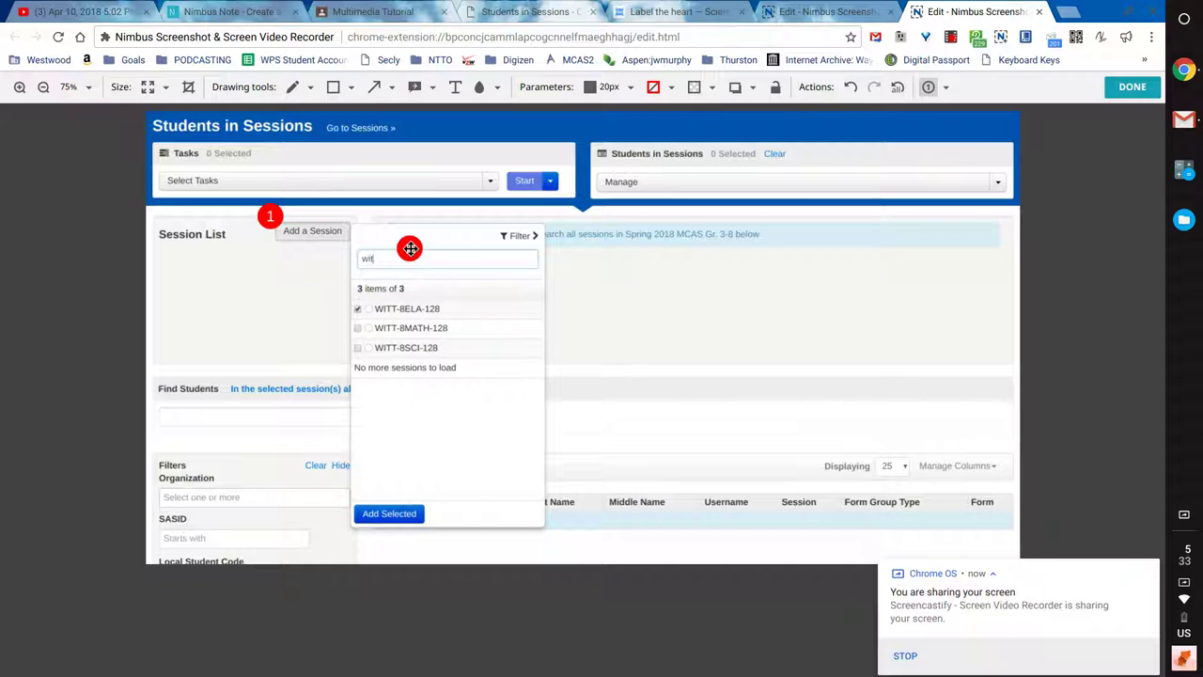
{"action": "mouse_move", "coordinate": [410, 250]}
{"action": "left_mouse_down"}
{"action": "mouse_move", "coordinate": [511, 268]}
{"action": "mouse_move", "coordinate": [542, 256]}
{"action": "left_mouse_up"}
Caption marker 2 with 'Type your last name.'.
{"action": "left_click", "coordinate": [452, 89]}
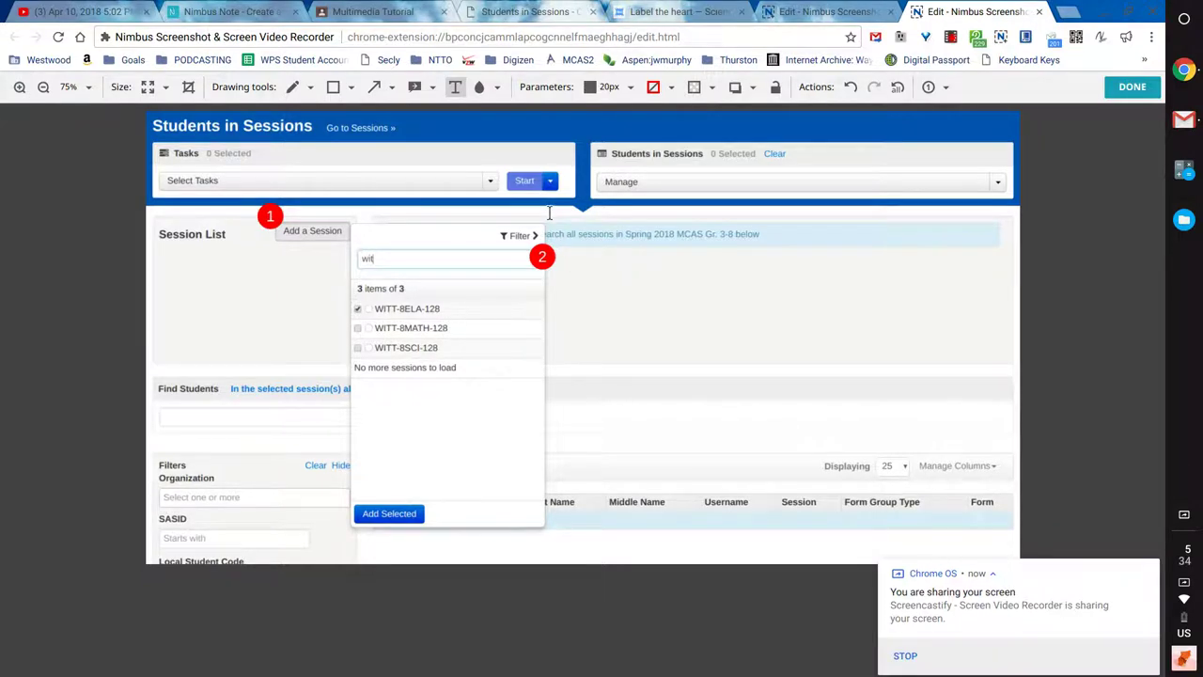
{"action": "left_click", "coordinate": [455, 89]}
{"action": "left_click", "coordinate": [572, 252]}
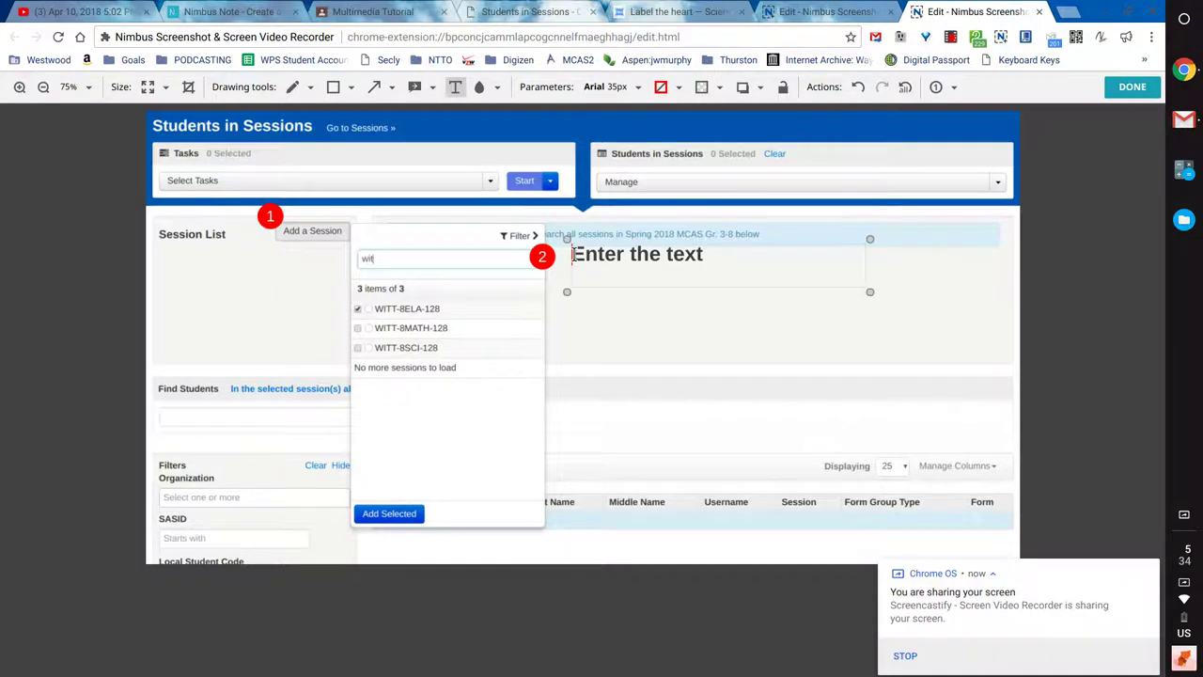
{"action": "type", "text": "Type your la"}
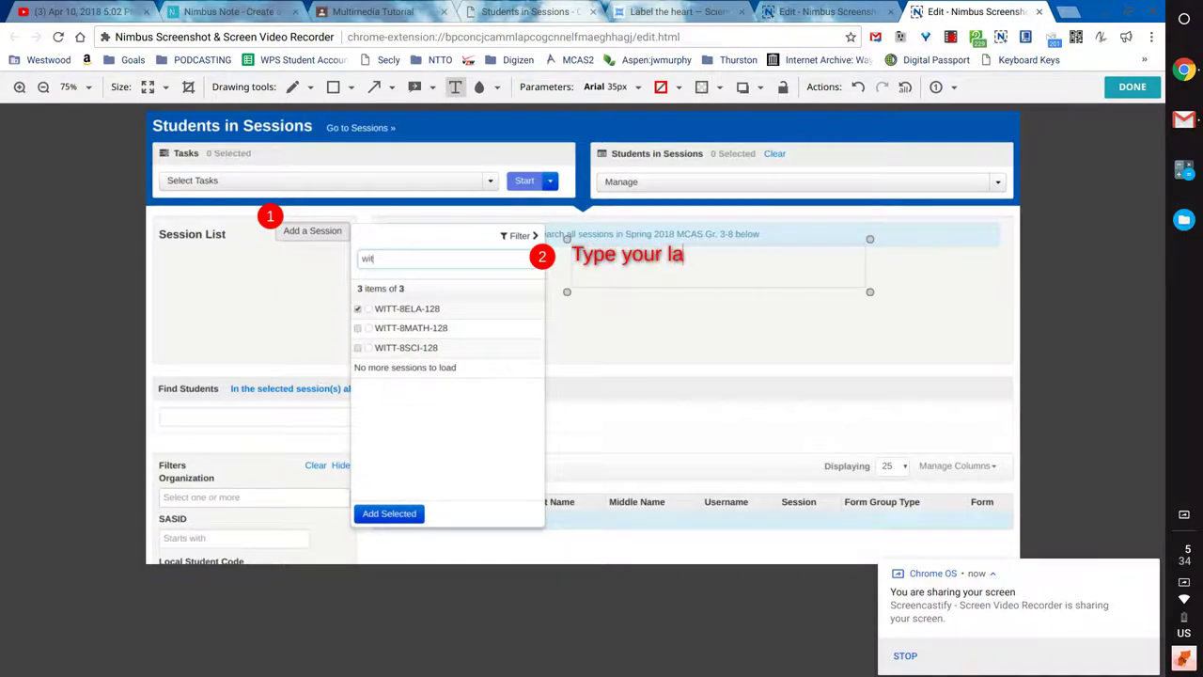
{"action": "type", "text": "st name."}
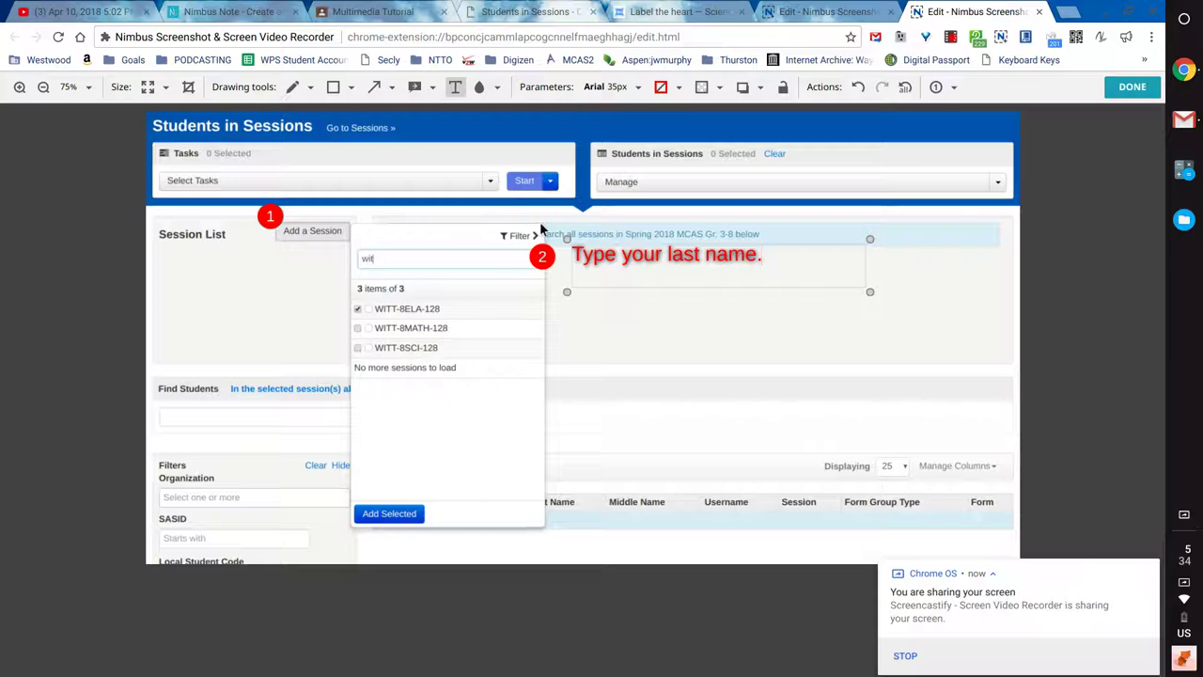
{"action": "left_click_drag", "start_coordinate": [541, 255], "coordinate": [548, 250]}
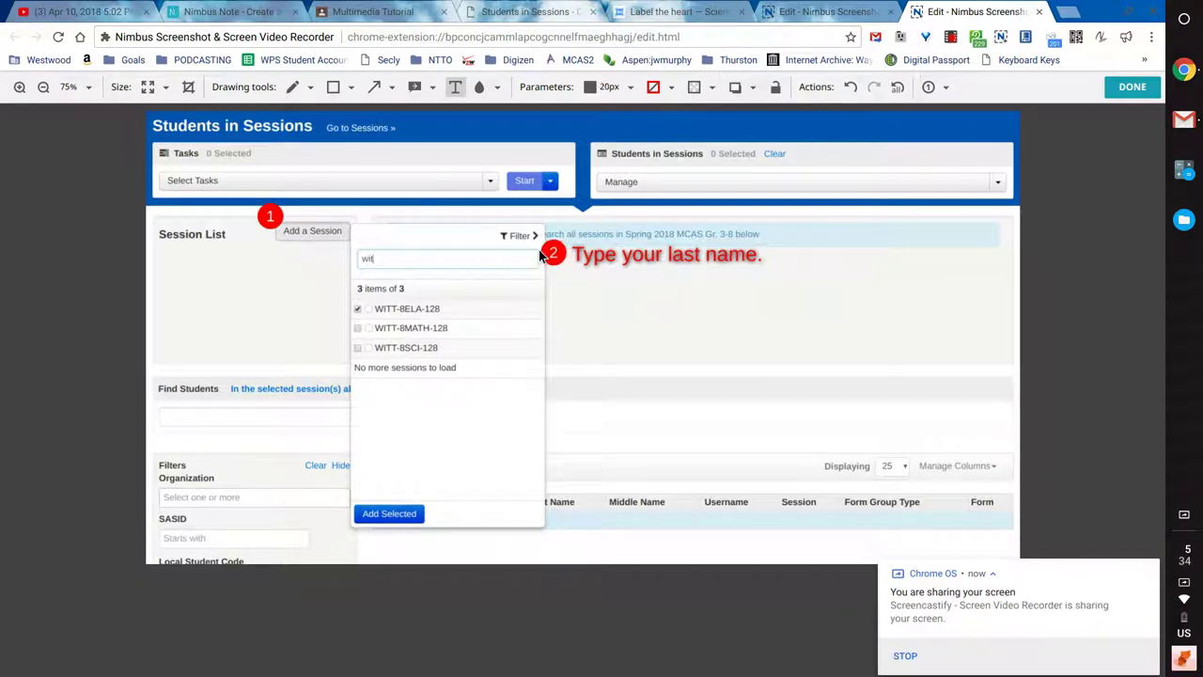
Draw a 5px red arrow from the step 2 caption to the search box.
{"action": "left_click", "coordinate": [373, 86]}
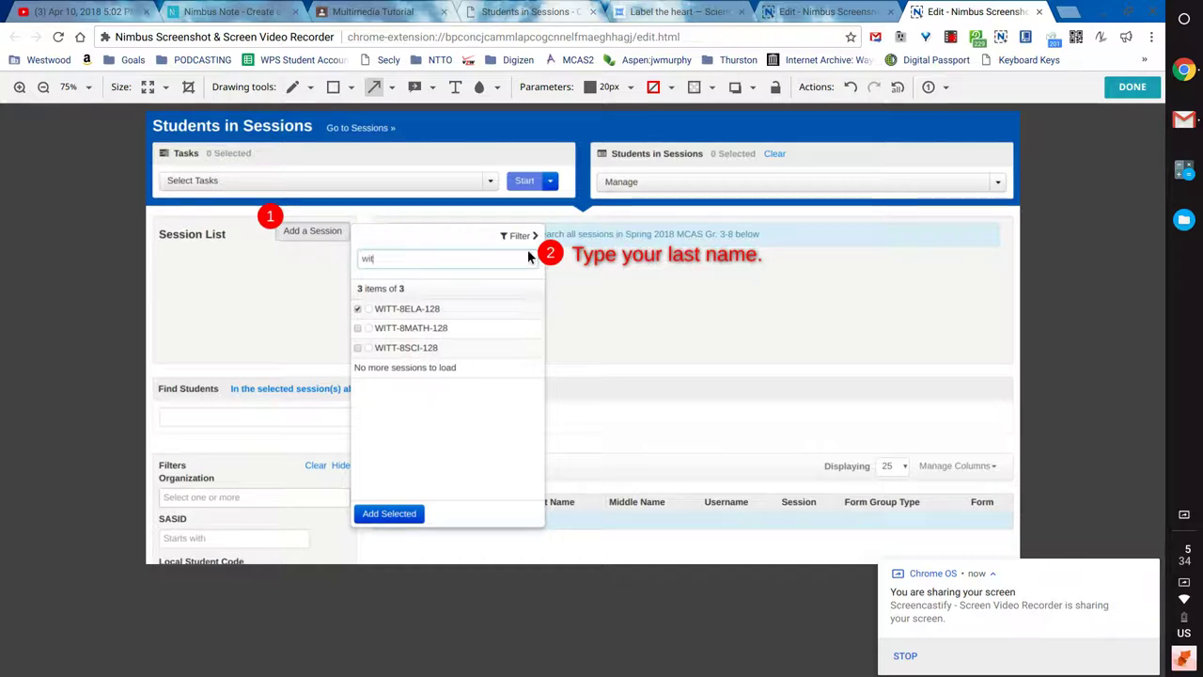
{"action": "left_click_drag", "start_coordinate": [529, 253], "coordinate": [400, 260]}
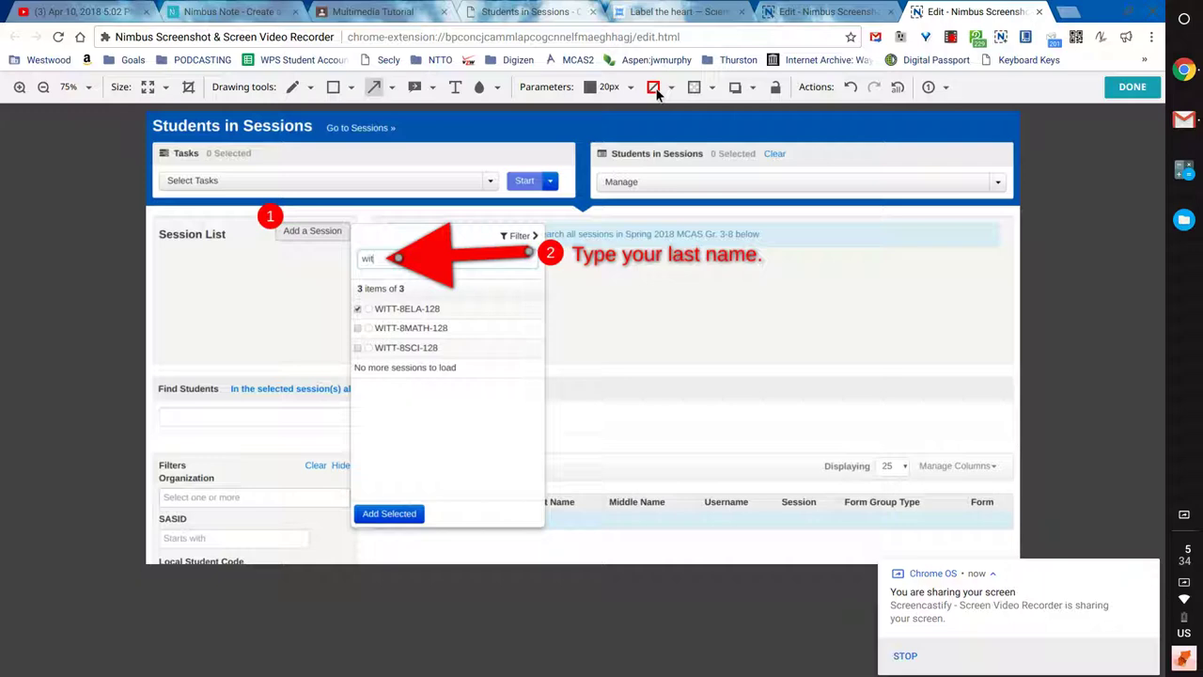
{"action": "left_click", "coordinate": [627, 90]}
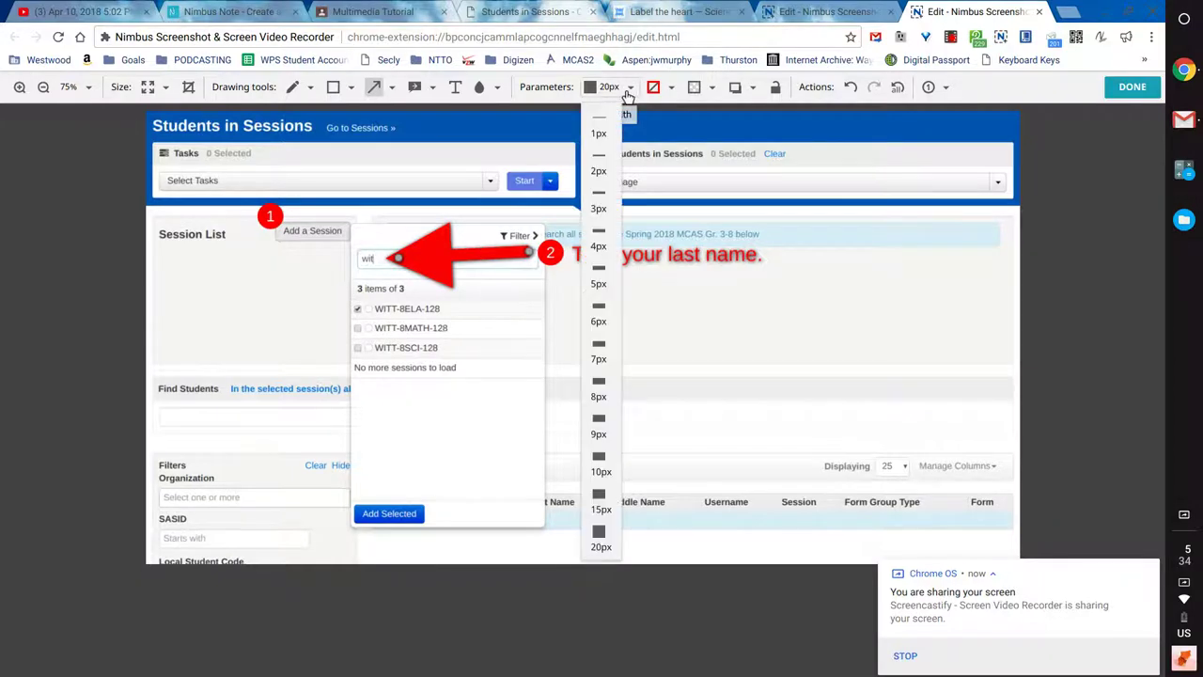
{"action": "left_click", "coordinate": [600, 276]}
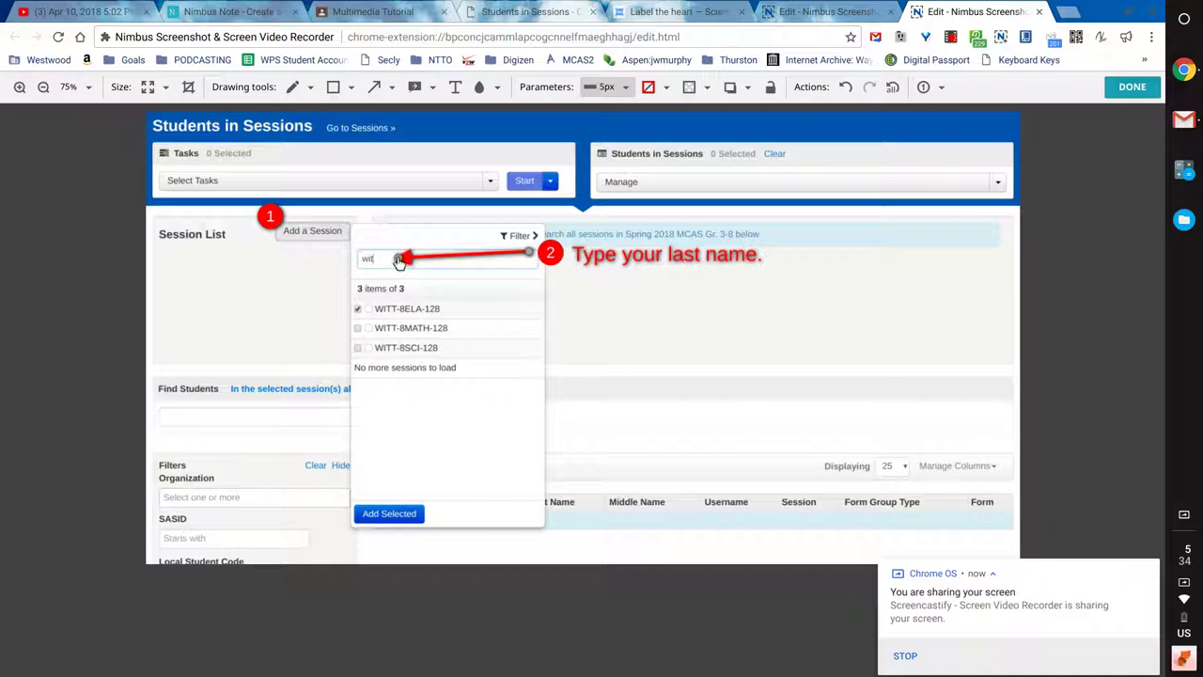
{"action": "left_click_drag", "start_coordinate": [402, 259], "coordinate": [386, 257]}
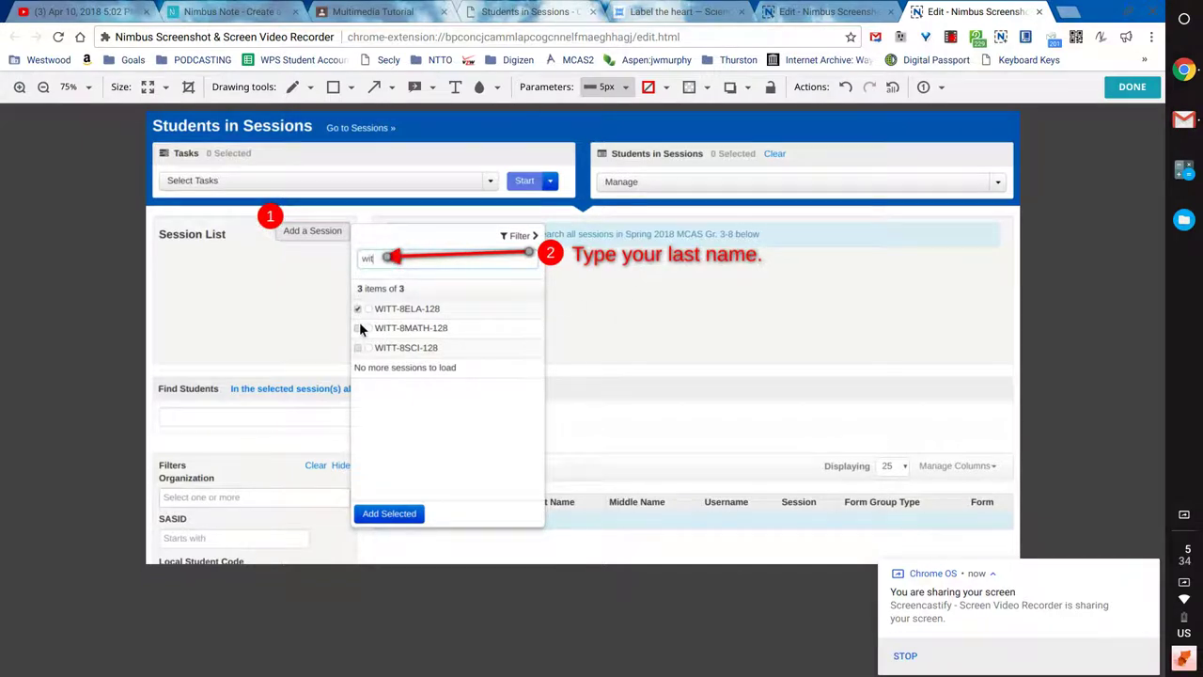
{"action": "left_click", "coordinate": [924, 91]}
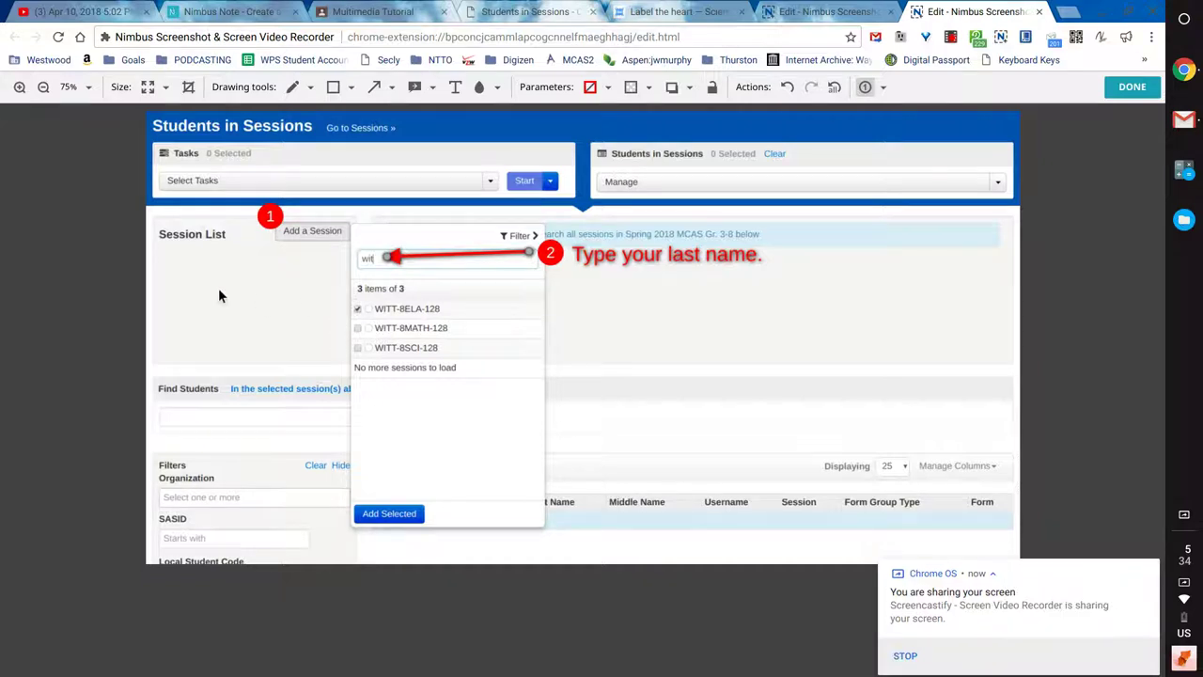
Place marker 3 in the session list and caption it 'Check a box.'.
{"action": "left_click", "coordinate": [163, 292]}
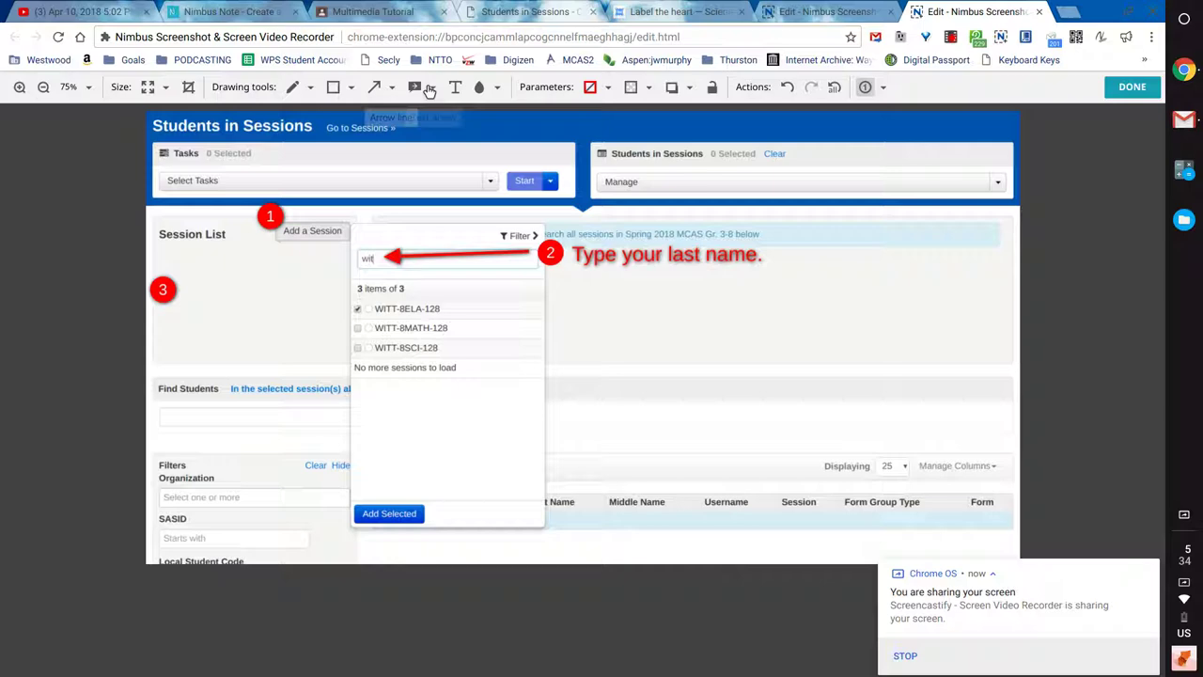
{"action": "left_click", "coordinate": [455, 89]}
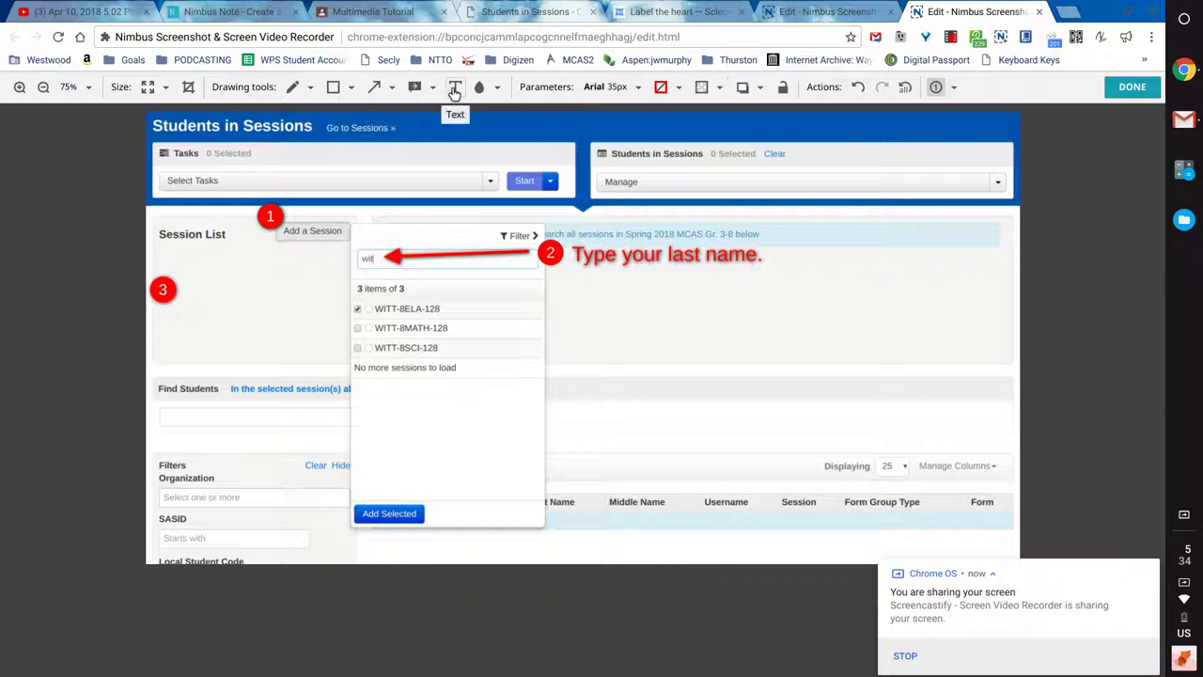
{"action": "left_click", "coordinate": [184, 288]}
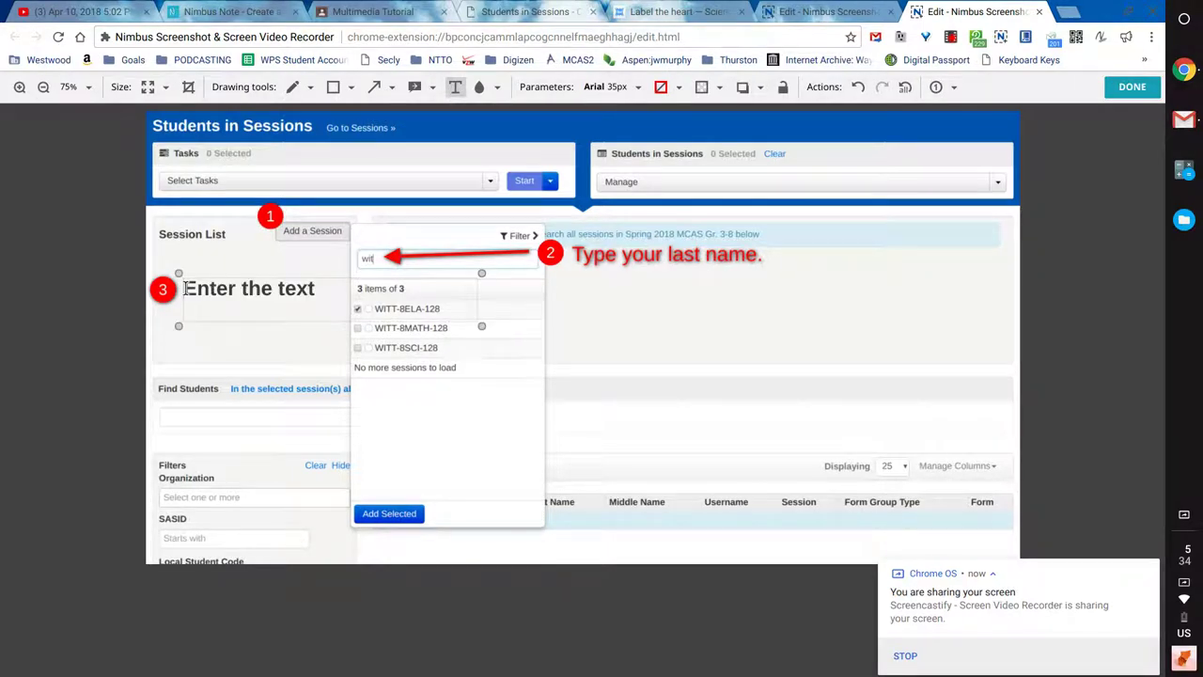
{"action": "type", "text": "C"}
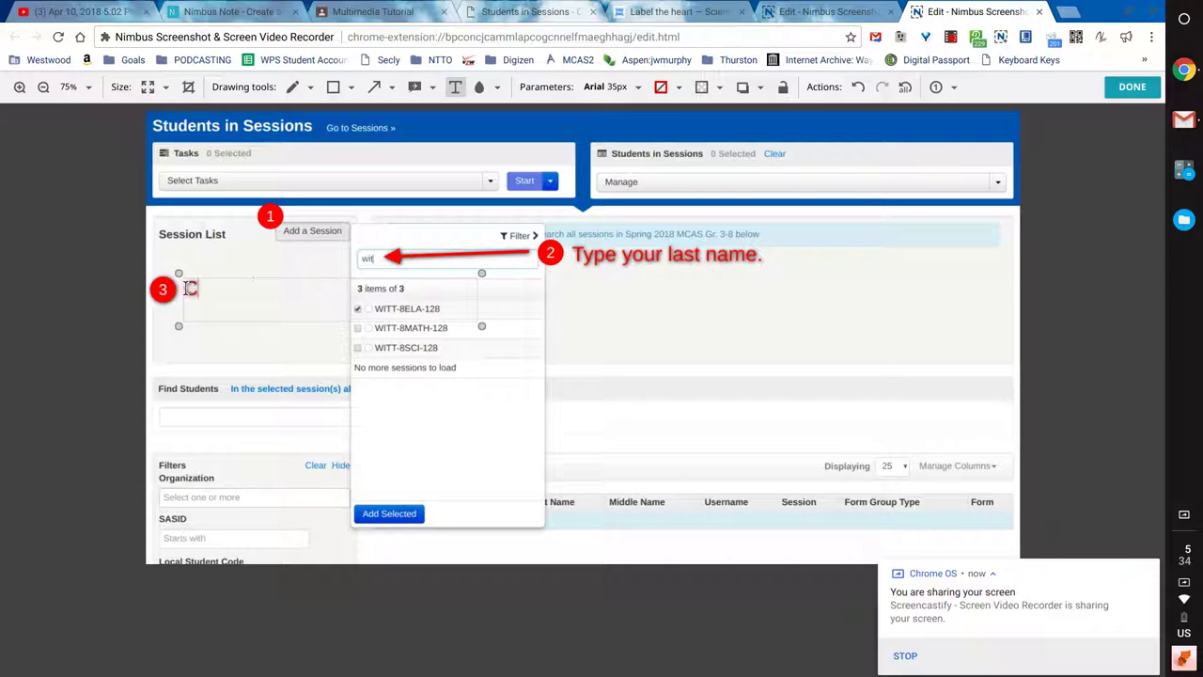
{"action": "type", "text": "heck a box."}
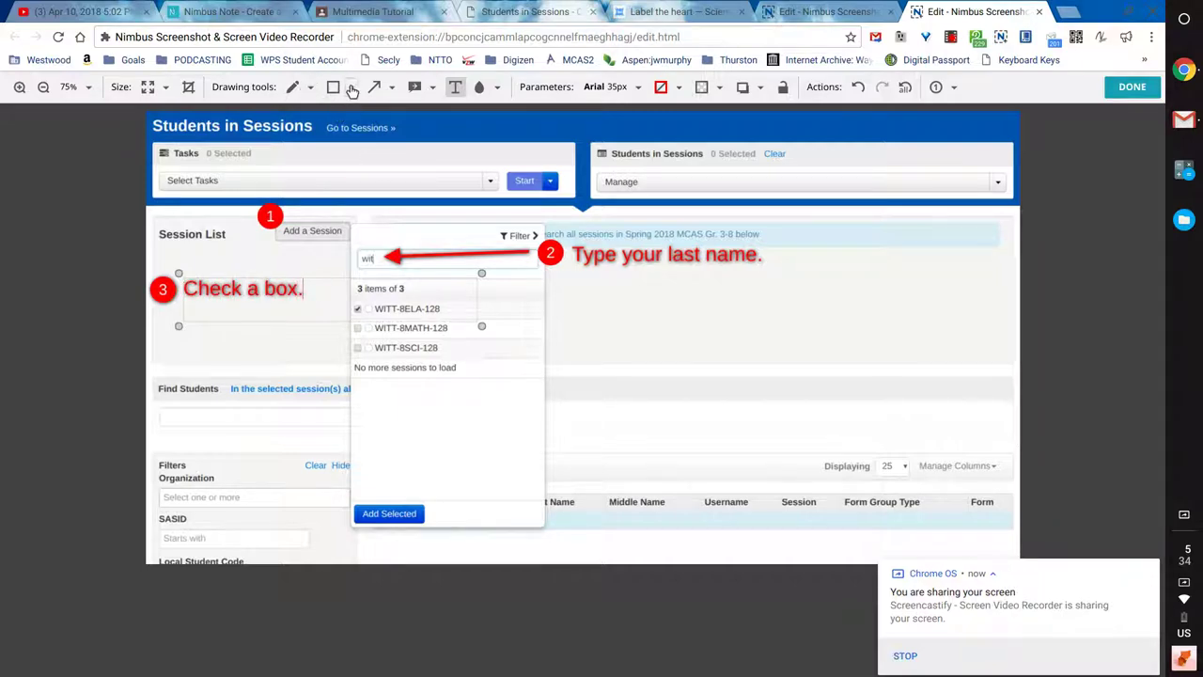
Draw a red arrow from step 3 to the WITT-8ELA-128 checkbox, aligning the marker.
{"action": "left_click", "coordinate": [376, 90]}
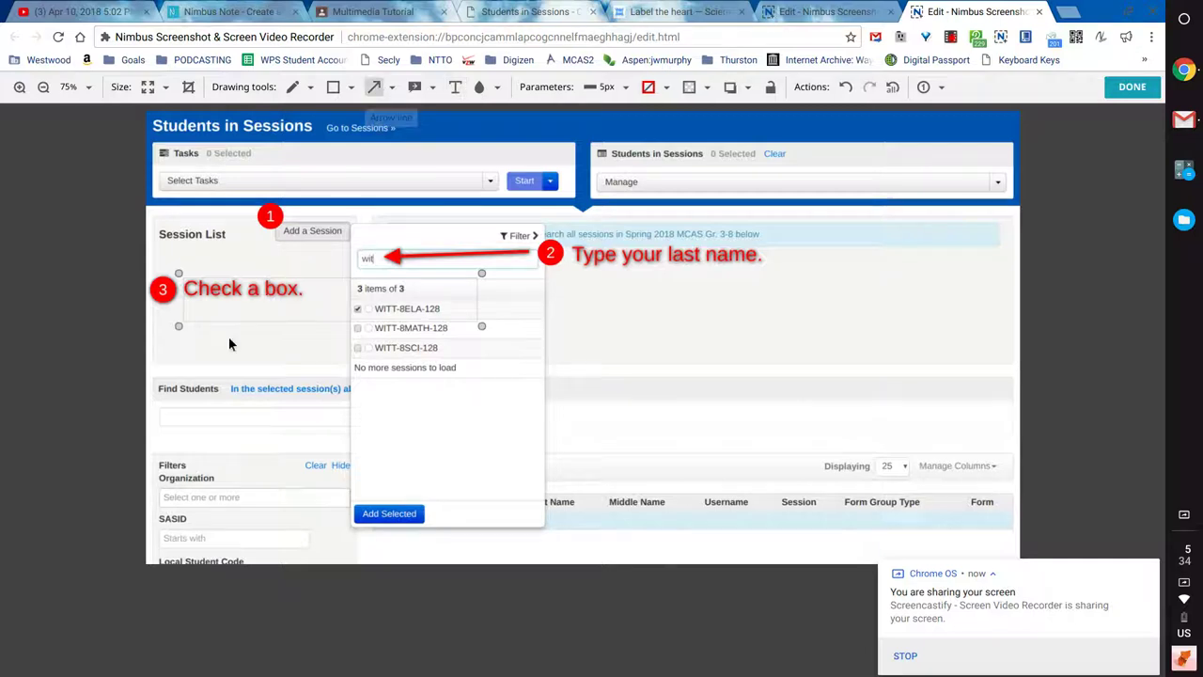
{"action": "left_click_drag", "start_coordinate": [172, 321], "coordinate": [347, 311]}
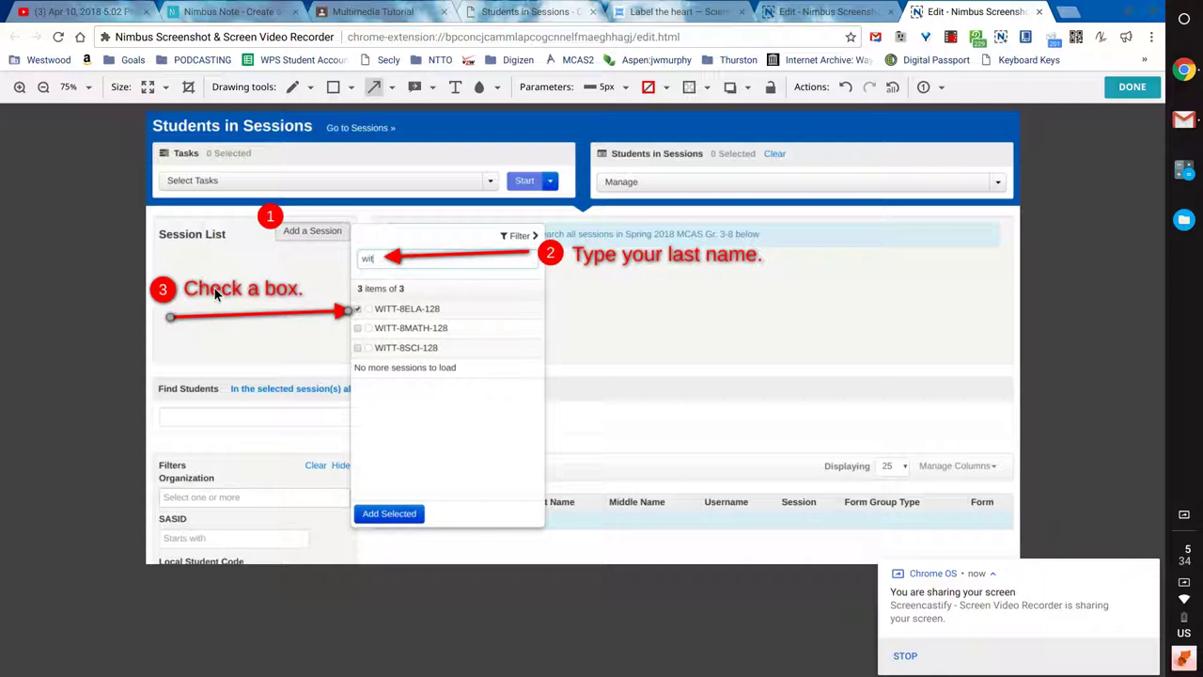
{"action": "left_click_drag", "start_coordinate": [171, 289], "coordinate": [166, 319]}
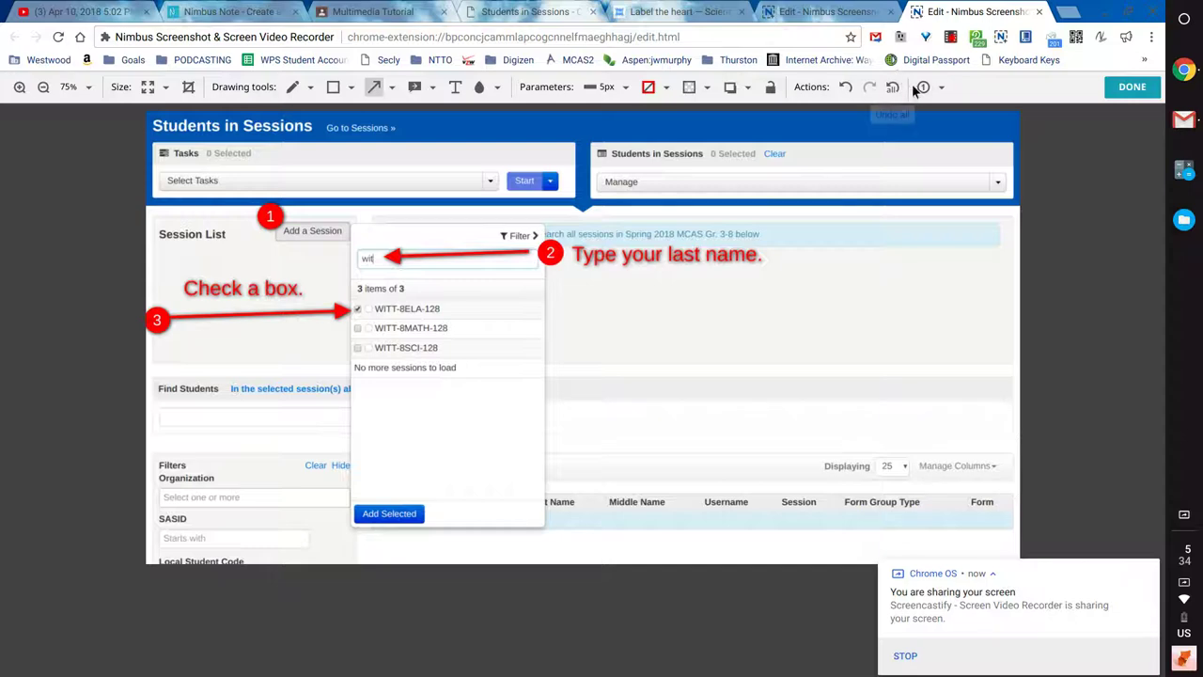
Place red step marker 4 just above the Add Selected button.
{"action": "left_click", "coordinate": [722, 276]}
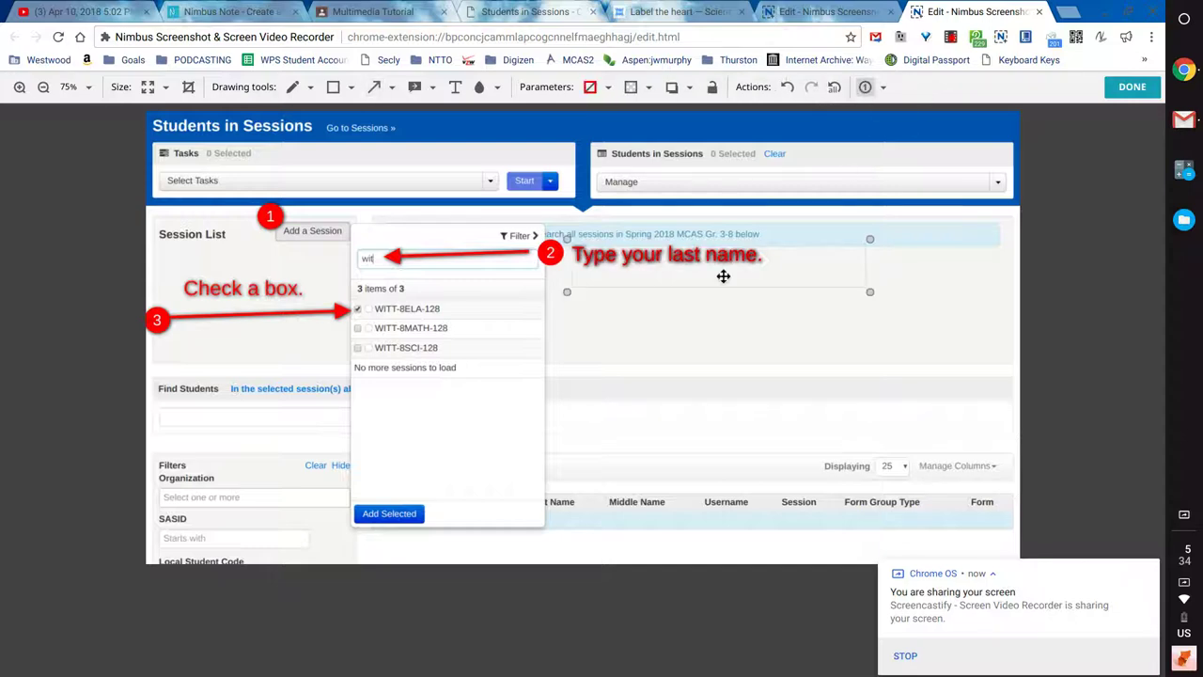
{"action": "left_click", "coordinate": [420, 495]}
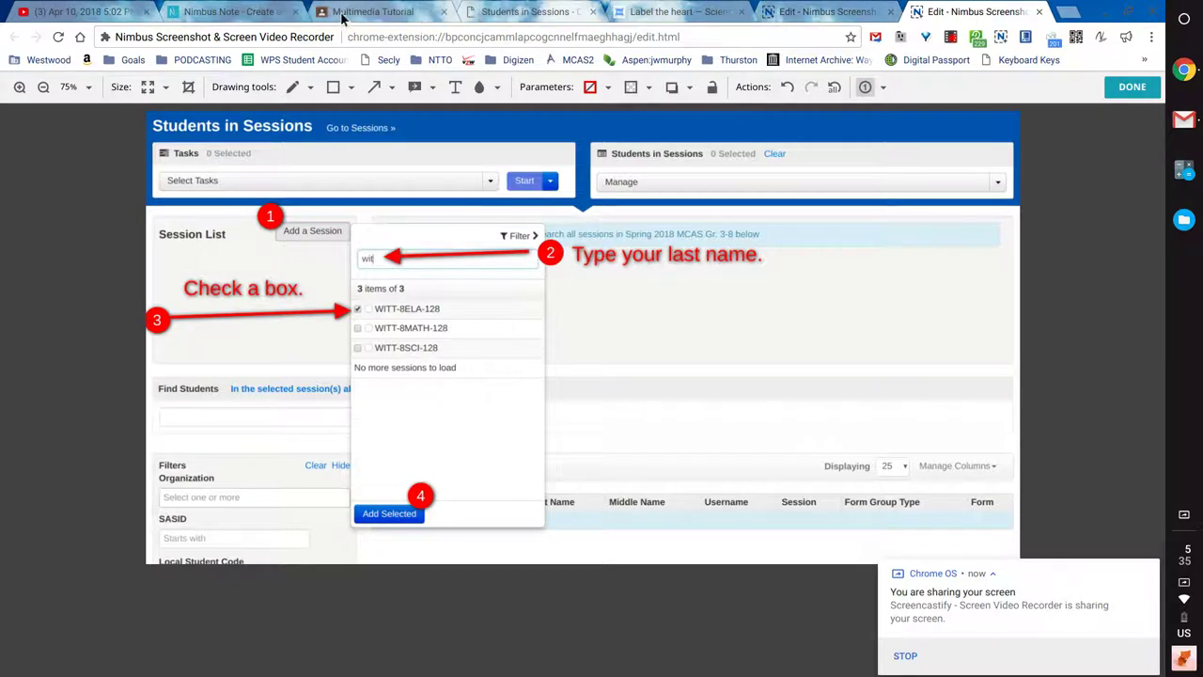
On Label the heart, place Pulmonary artery and Left atrium in the top right boxes and check them.
{"action": "left_click", "coordinate": [644, 13]}
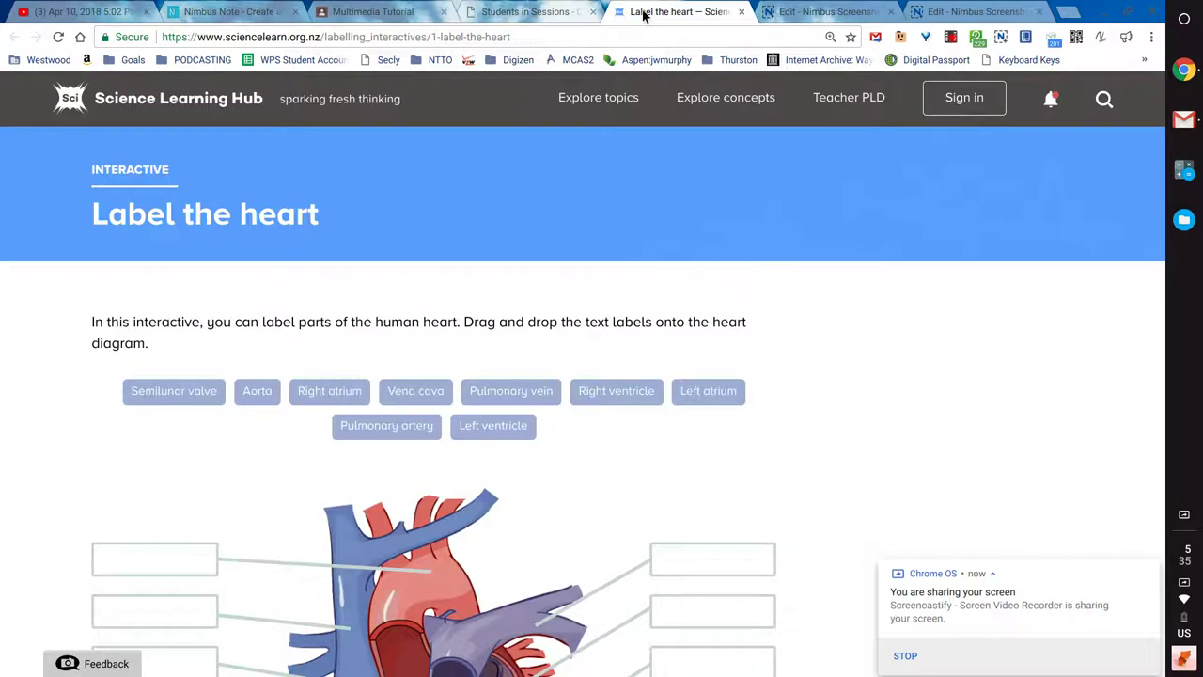
{"action": "scroll", "coordinate": [863, 230], "scroll_direction": "down", "scroll_amount": 3}
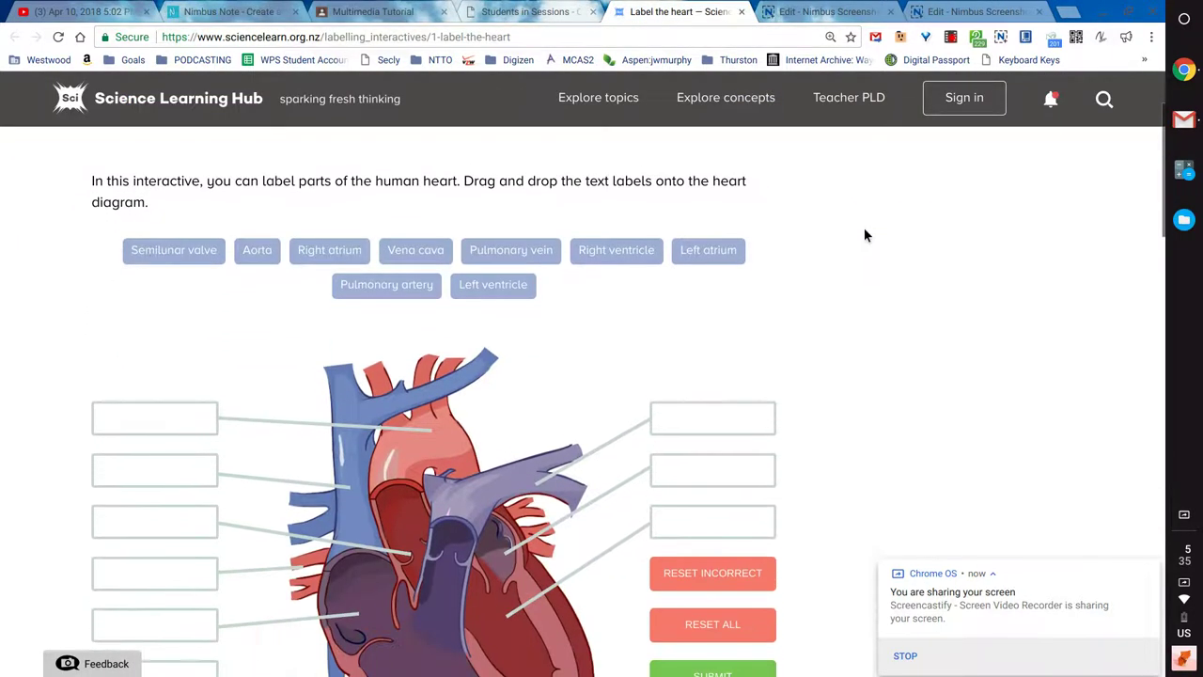
{"action": "scroll", "coordinate": [911, 330], "scroll_direction": "down", "scroll_amount": 2}
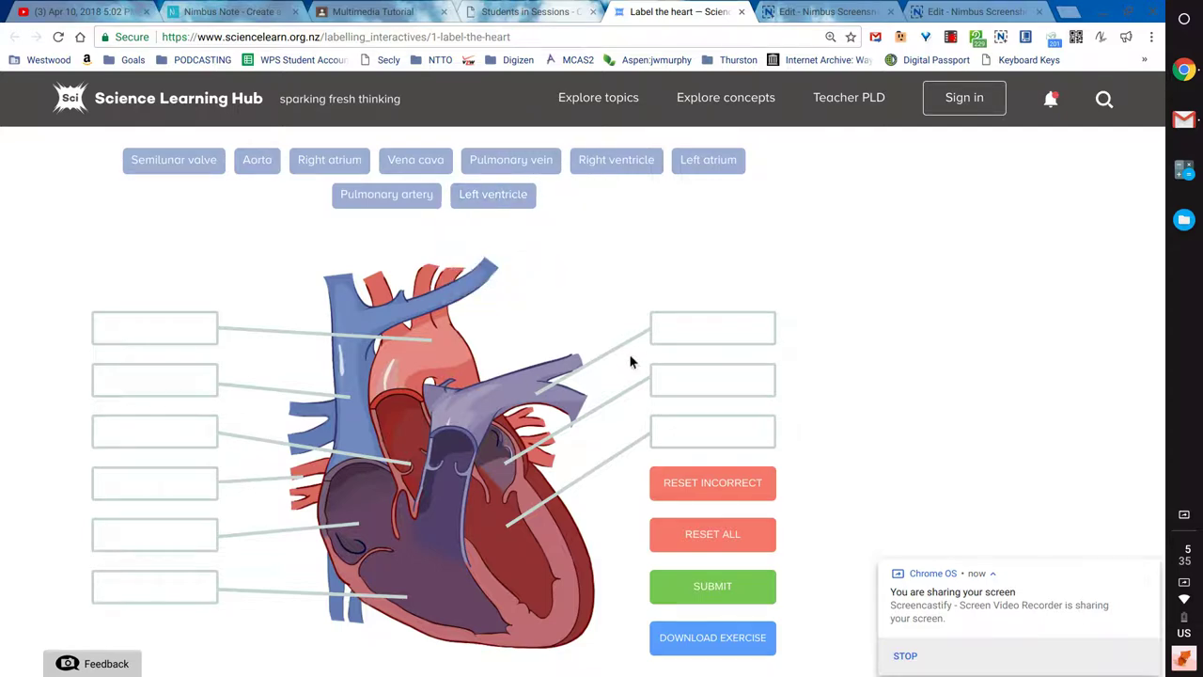
{"action": "mouse_move", "coordinate": [354, 205]}
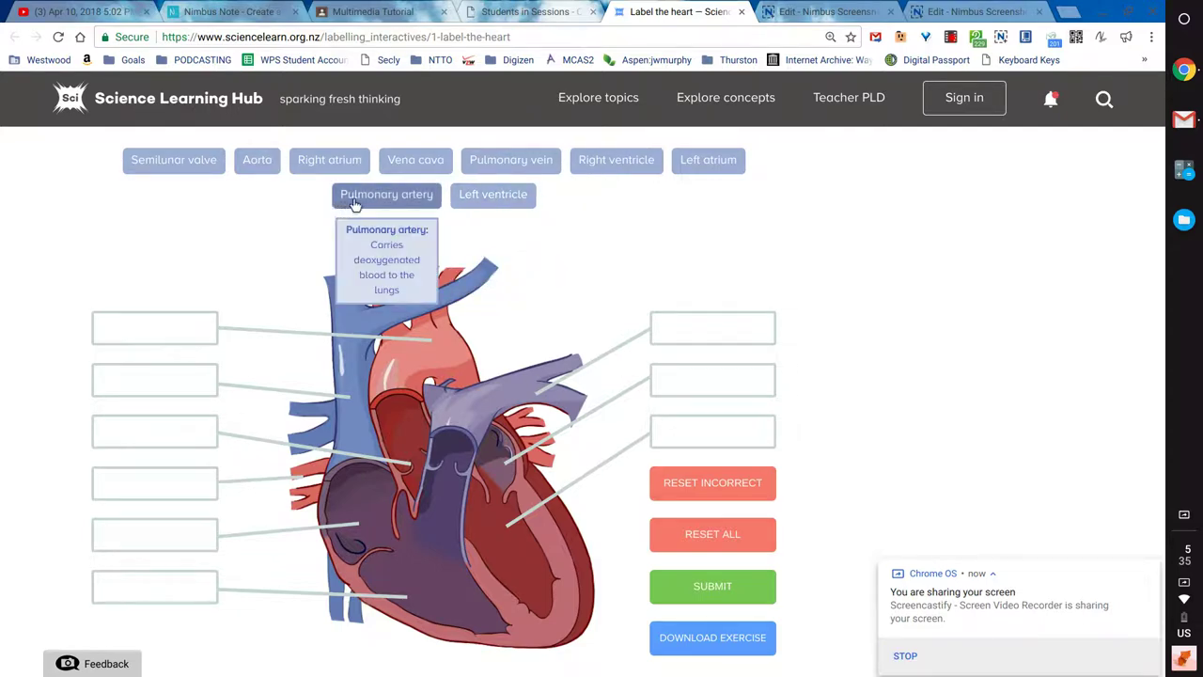
{"action": "left_click", "coordinate": [381, 203]}
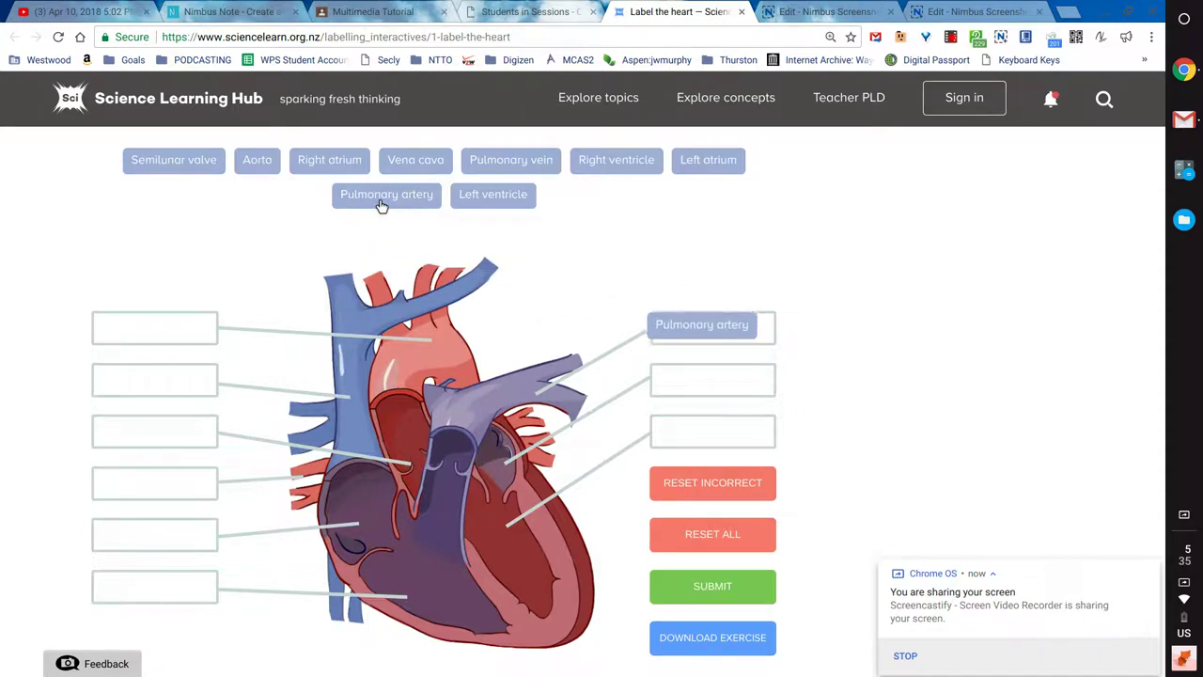
{"action": "left_click", "coordinate": [707, 162]}
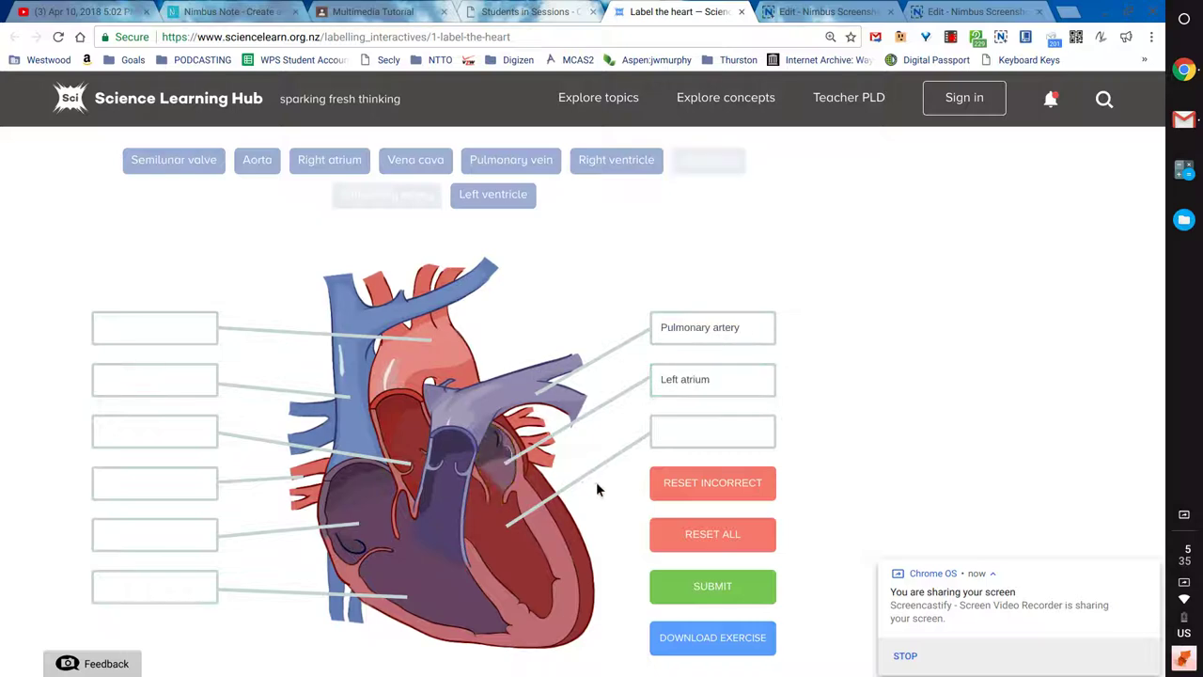
{"action": "left_click", "coordinate": [711, 484]}
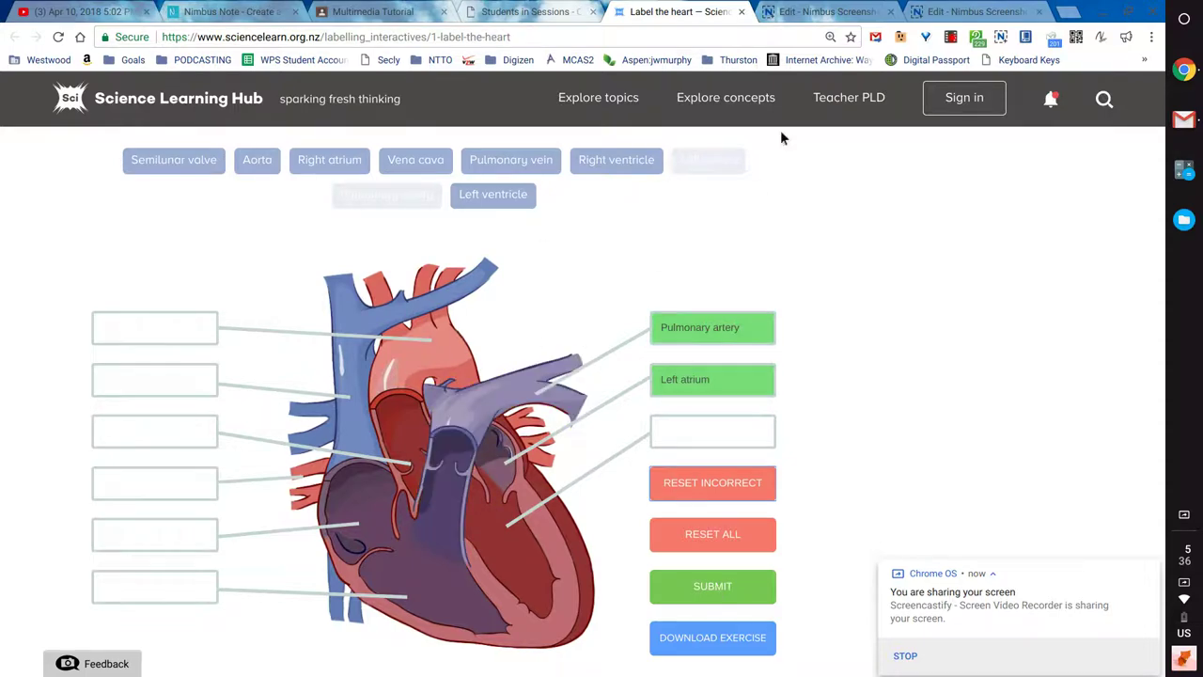
Capture a selected area around the heart diagram with Nimbus and open it for editing.
{"action": "left_click", "coordinate": [1001, 39]}
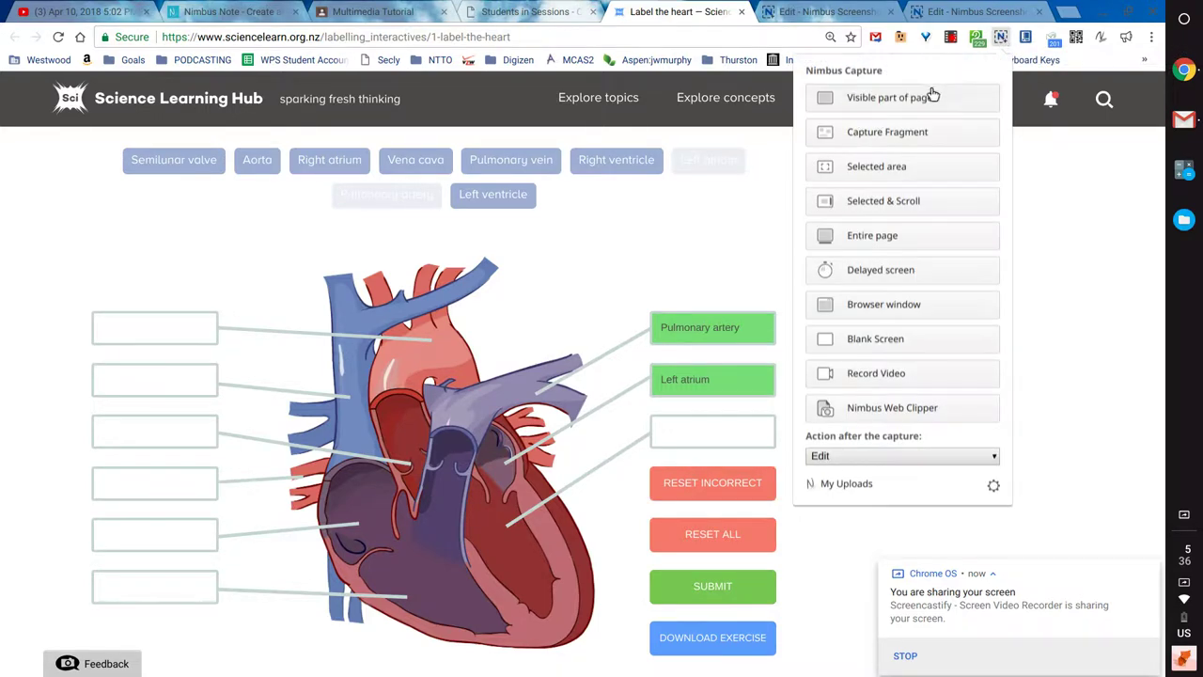
{"action": "left_click", "coordinate": [895, 169]}
{"action": "mouse_move", "coordinate": [67, 245]}
{"action": "left_mouse_down"}
{"action": "mouse_move", "coordinate": [441, 501]}
{"action": "mouse_move", "coordinate": [717, 657]}
{"action": "mouse_move", "coordinate": [843, 669]}
{"action": "left_mouse_up"}
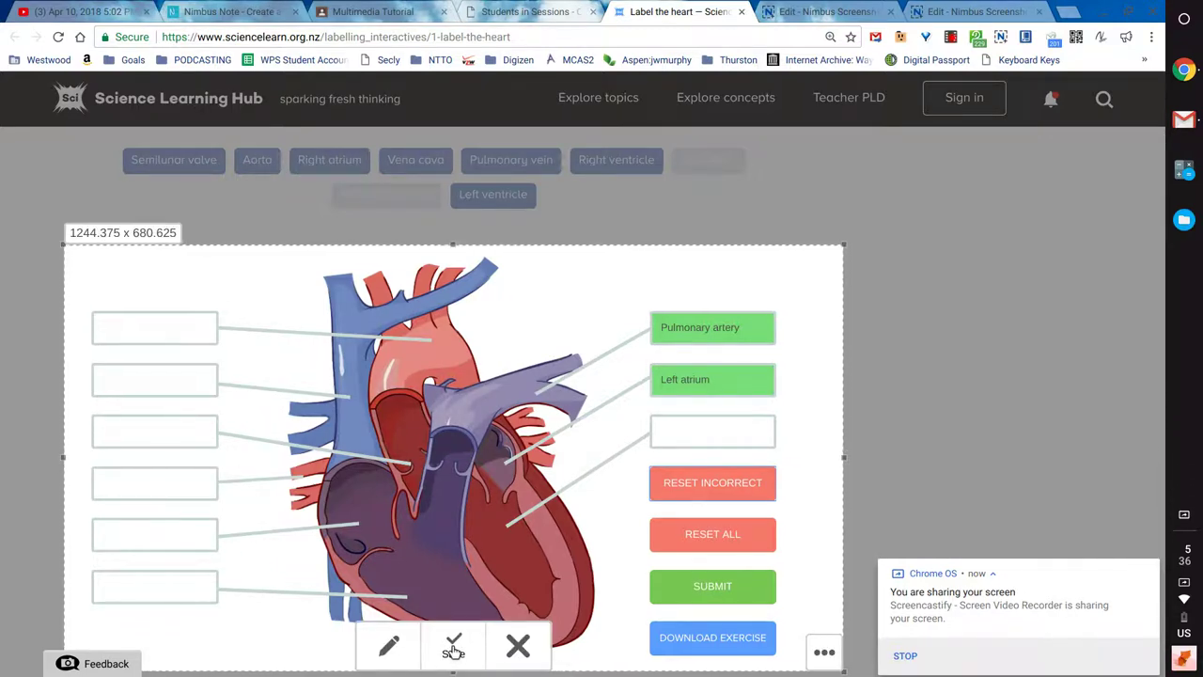
{"action": "left_click", "coordinate": [386, 645]}
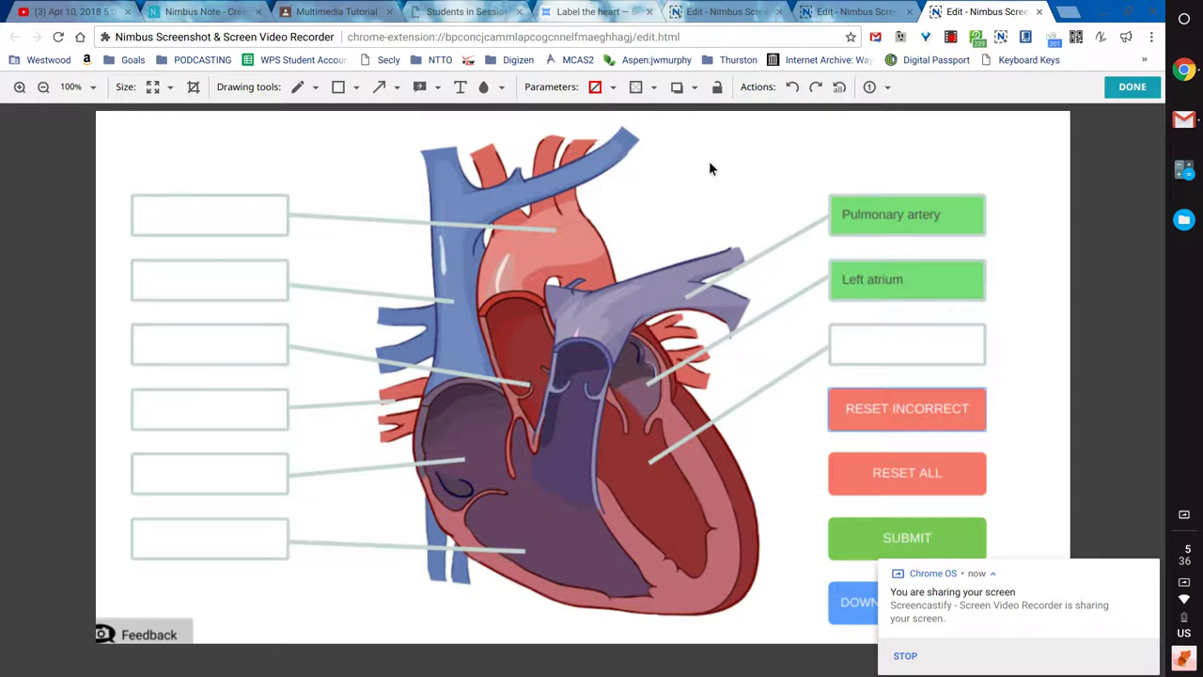
Handwrite red initials with the Pencil above the top-left label box.
{"action": "left_click", "coordinate": [297, 88]}
{"action": "mouse_move", "coordinate": [324, 176]}
{"action": "left_mouse_down"}
{"action": "mouse_move", "coordinate": [330, 216]}
{"action": "mouse_move", "coordinate": [296, 218]}
{"action": "mouse_move", "coordinate": [371, 157]}
{"action": "mouse_move", "coordinate": [395, 177]}
{"action": "left_mouse_up"}
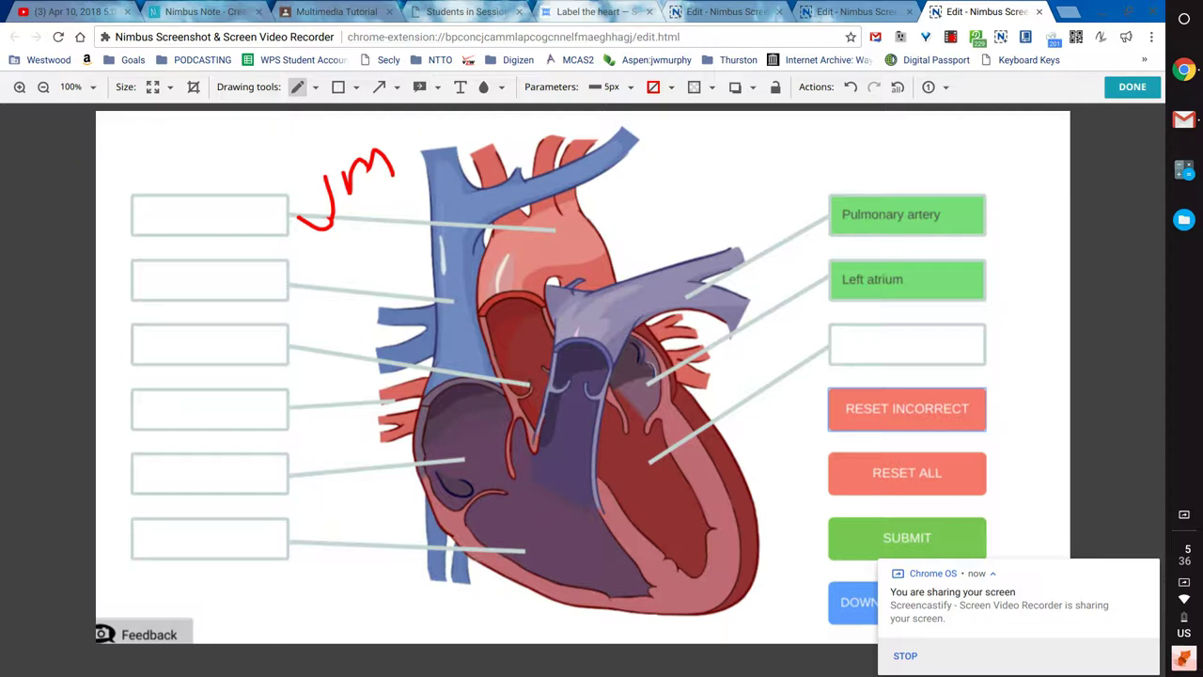